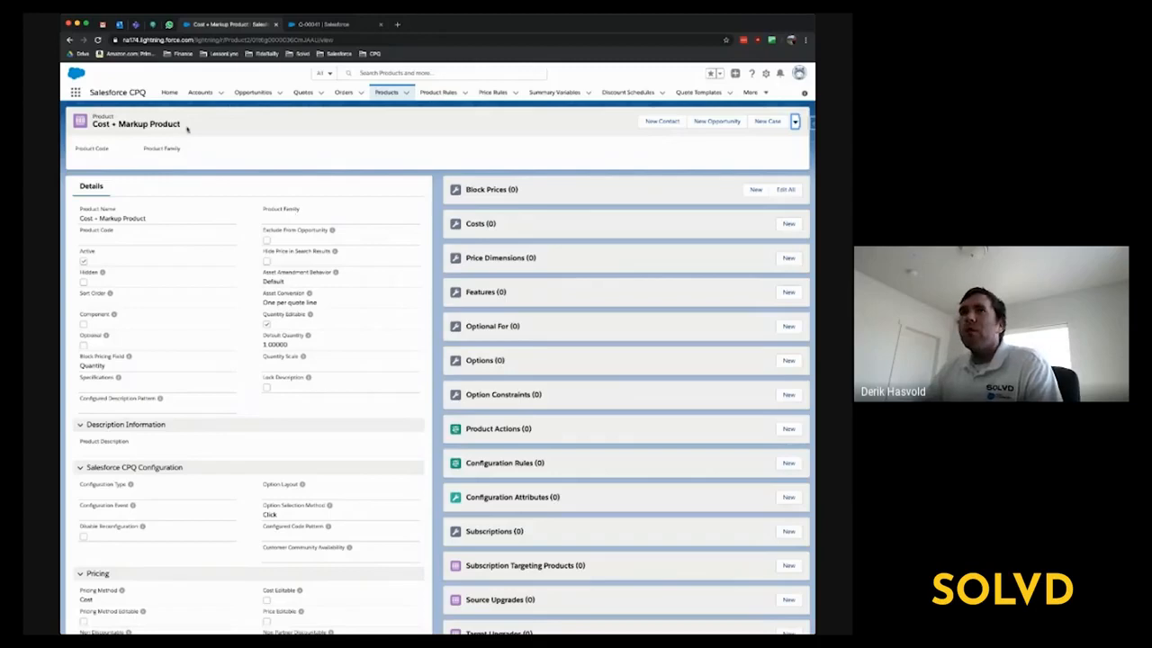
- Examine the Cost + Markup Product's details, especially its pricing method in the Pricing section
{"action": "scroll", "coordinate": [200, 122], "scroll_direction": "down", "scroll_amount": 1}
{"action": "scroll", "coordinate": [199, 123], "scroll_direction": "up", "scroll_amount": 1}
{"action": "scroll", "coordinate": [281, 127], "scroll_direction": "down", "scroll_amount": 1}
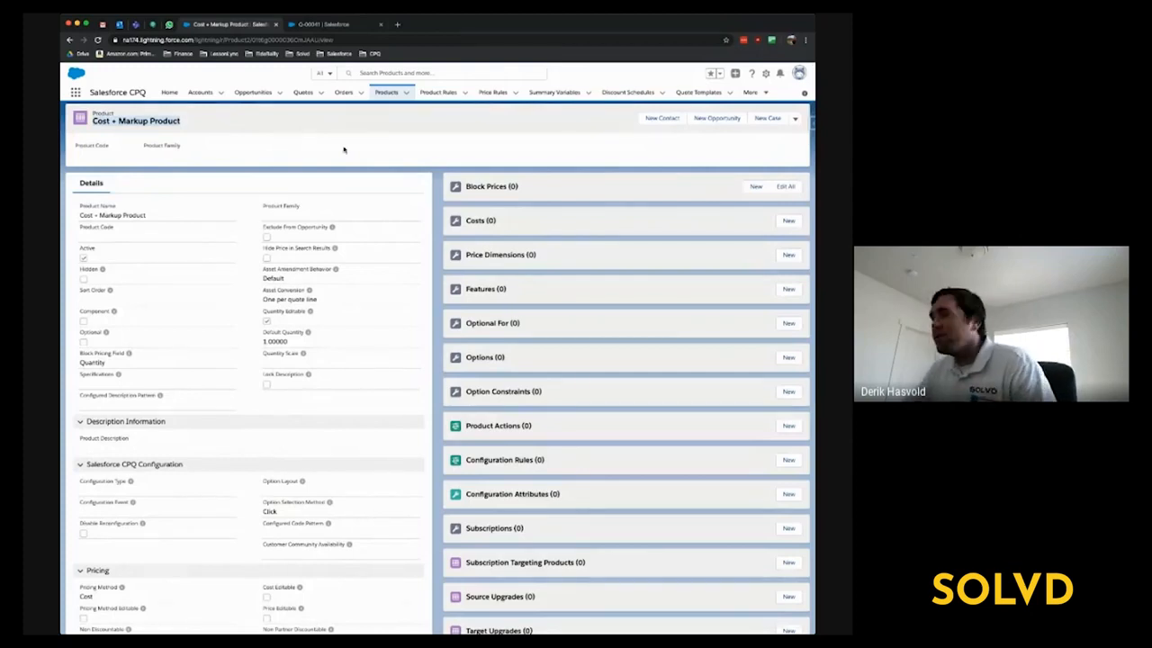
{"action": "scroll", "coordinate": [373, 169], "scroll_direction": "down", "scroll_amount": 3}
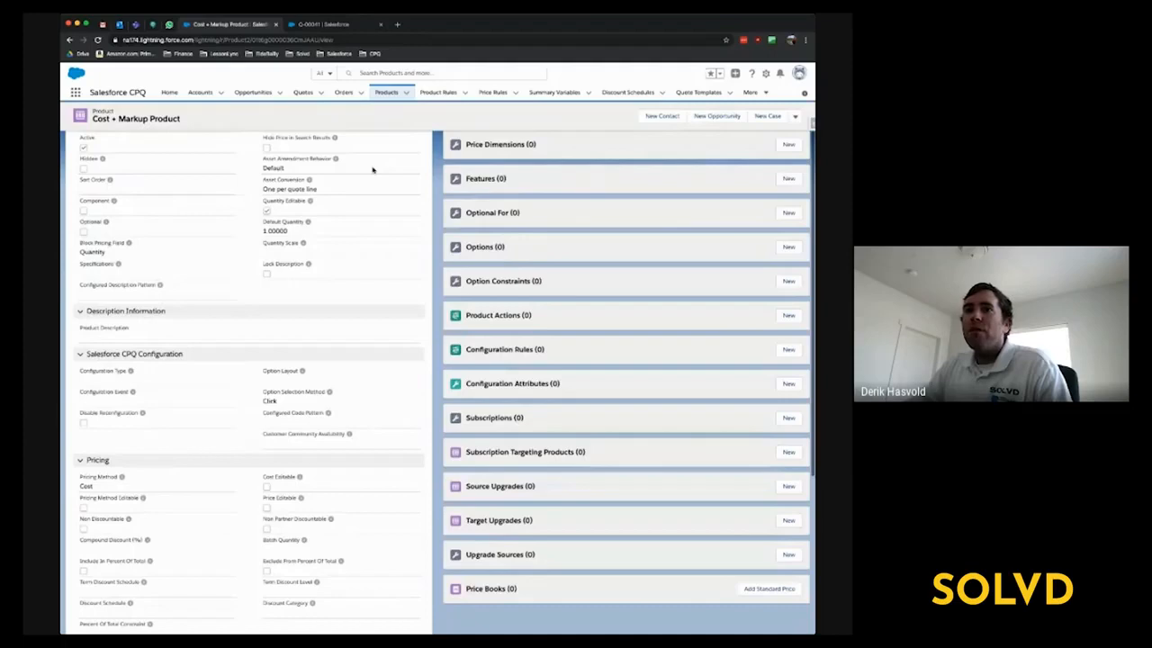
{"action": "scroll", "coordinate": [372, 169], "scroll_direction": "down", "scroll_amount": 3}
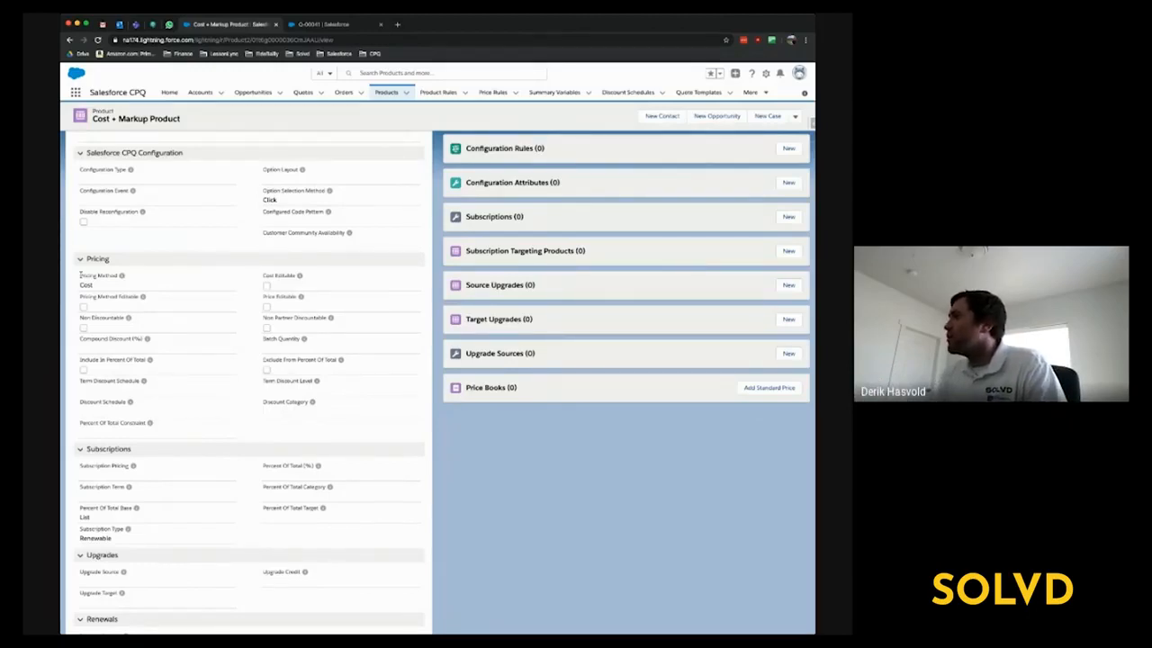
{"action": "left_click_drag", "start_coordinate": [80, 274], "coordinate": [97, 284]}
{"action": "left_click", "coordinate": [498, 495]}
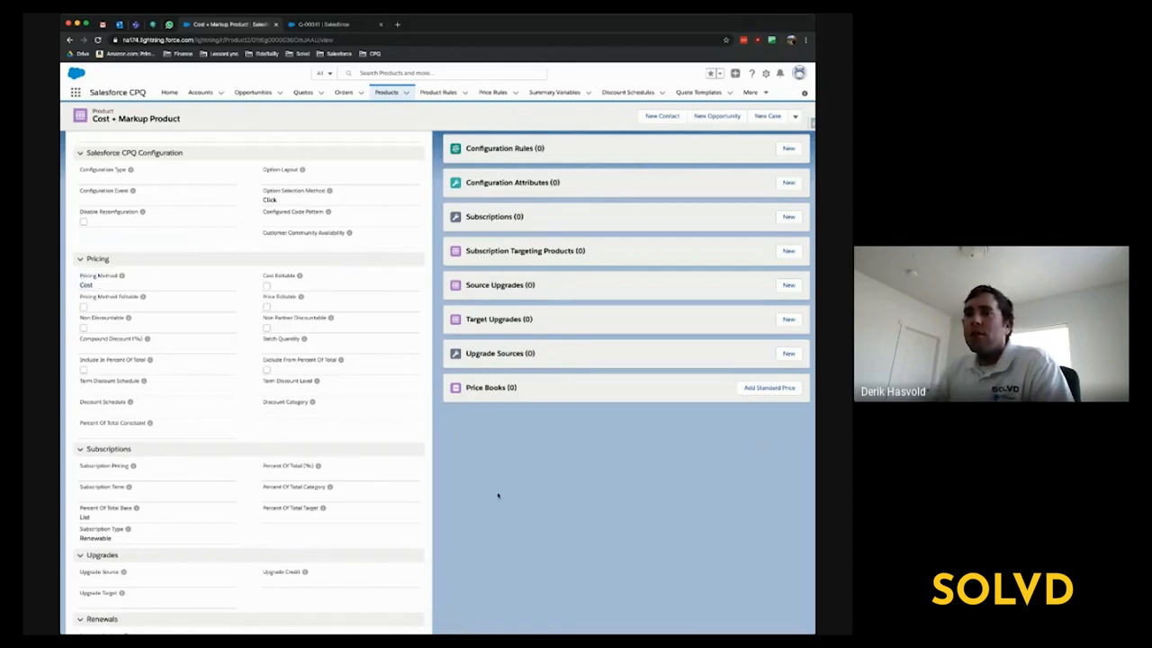
{"action": "scroll", "coordinate": [498, 495], "scroll_direction": "down", "scroll_amount": 1}
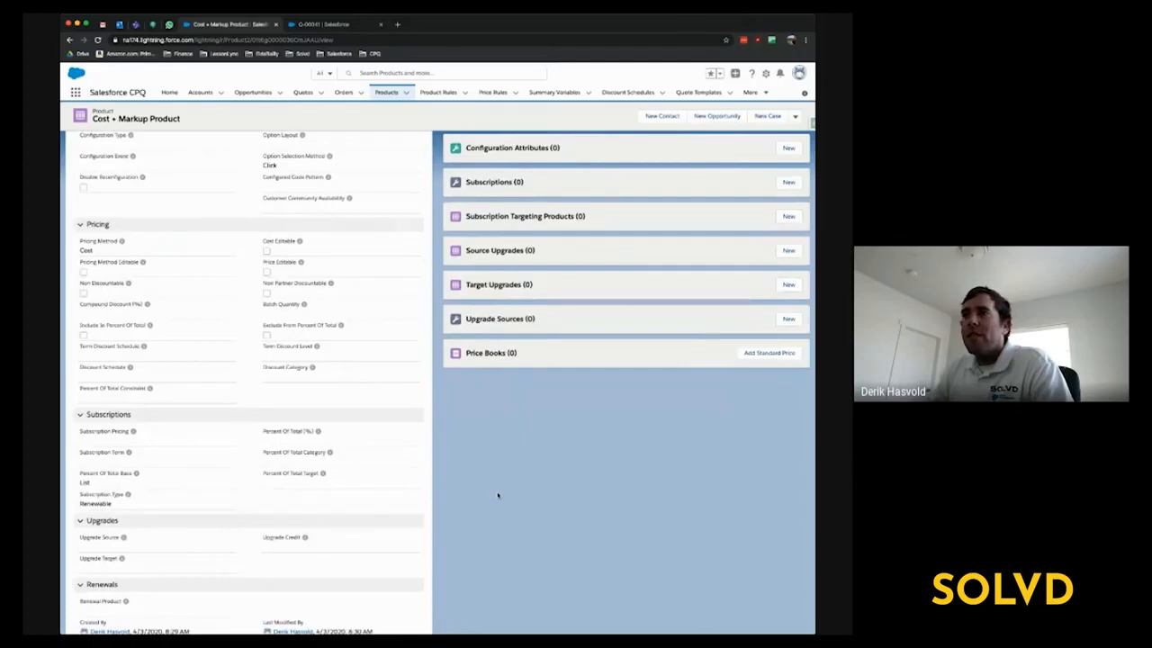
{"action": "scroll", "coordinate": [498, 495], "scroll_direction": "up", "scroll_amount": 5}
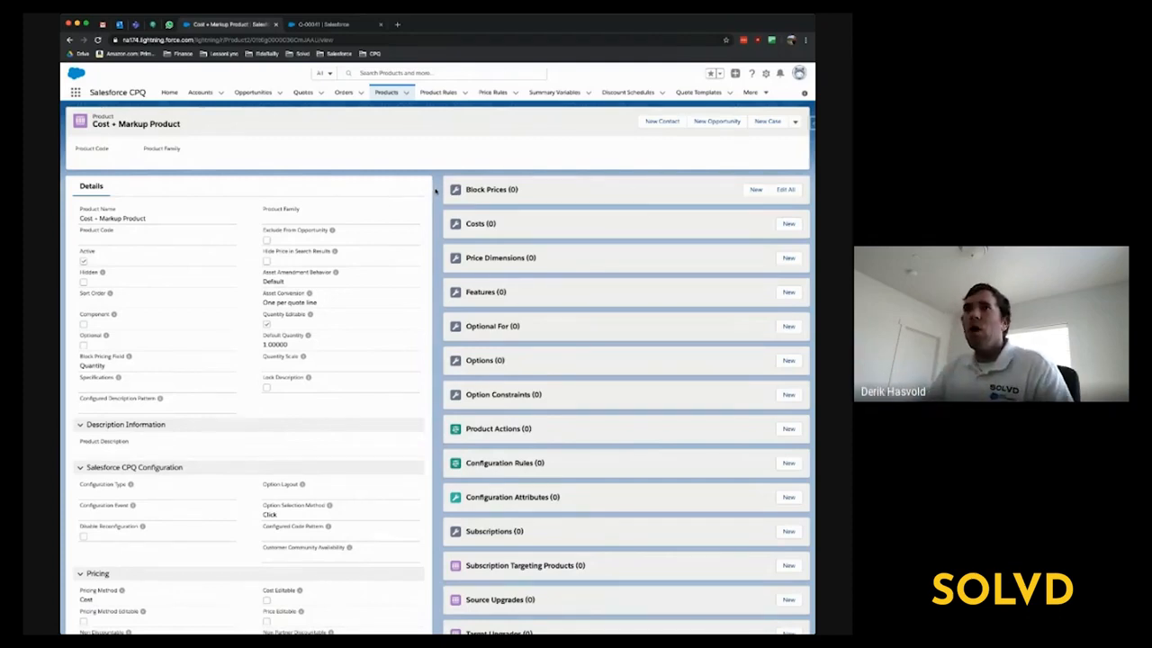
{"action": "scroll", "coordinate": [270, 360], "scroll_direction": "down", "scroll_amount": 3}
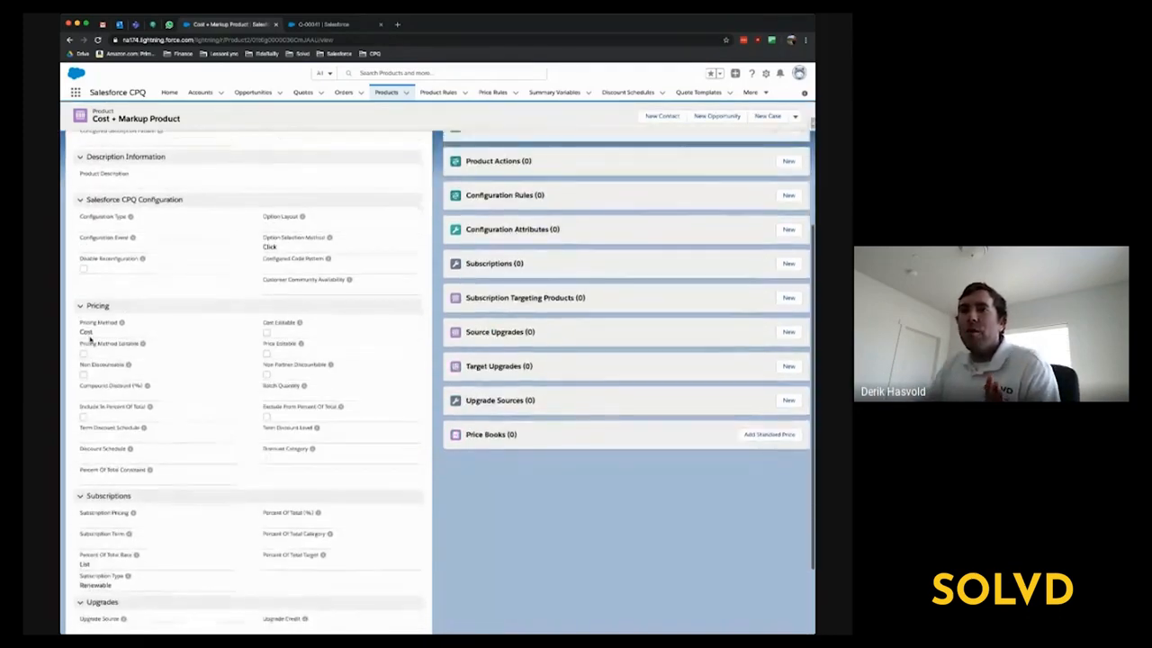
{"action": "left_click_drag", "start_coordinate": [80, 322], "coordinate": [90, 330]}
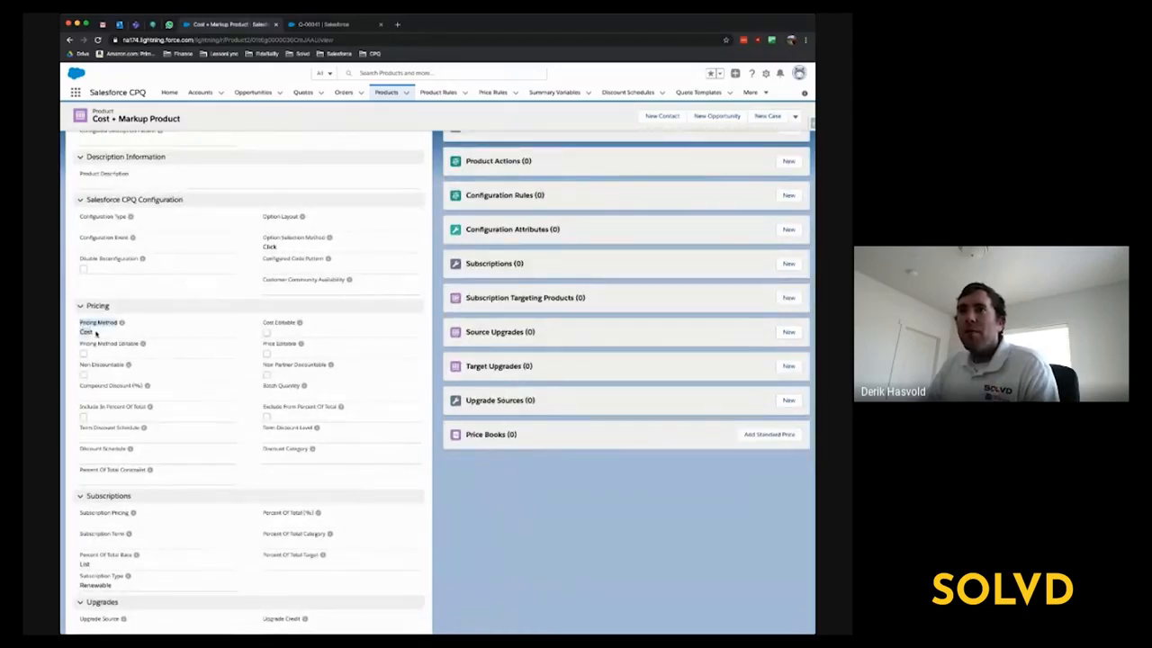
{"action": "left_click", "coordinate": [559, 549]}
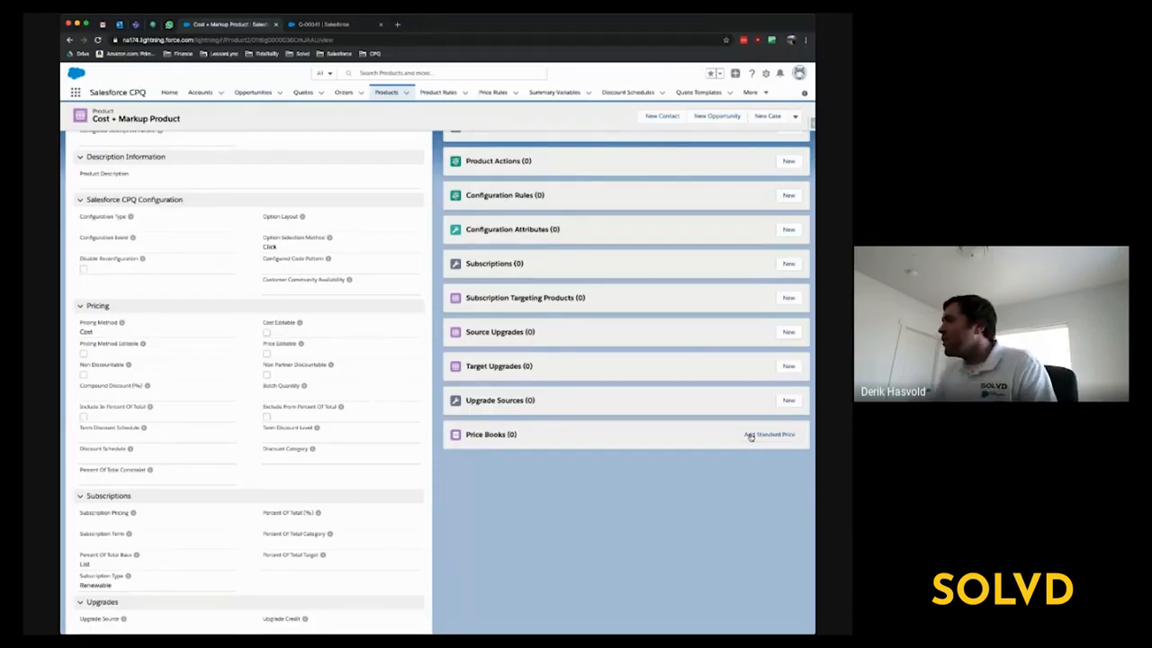
- Add a standard price for the product in the Standard Price Book with a list price of 0 and save it
{"action": "left_click", "coordinate": [750, 436]}
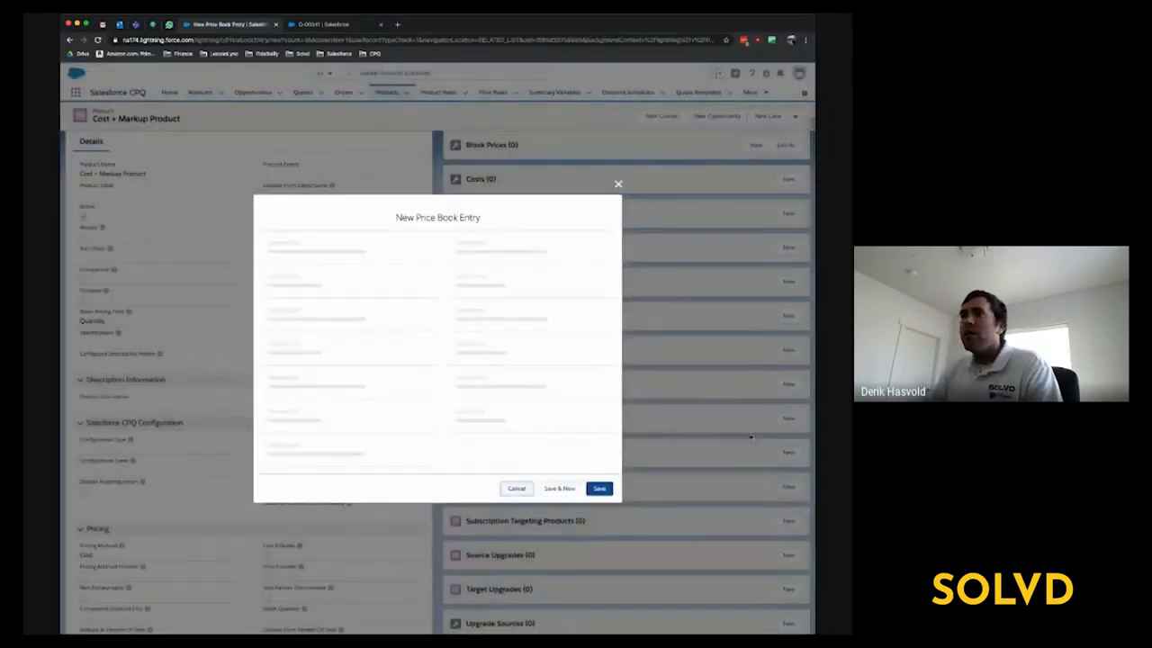
{"action": "left_click", "coordinate": [309, 372]}
{"action": "type", "text": "0"}
{"action": "left_click", "coordinate": [519, 395]}
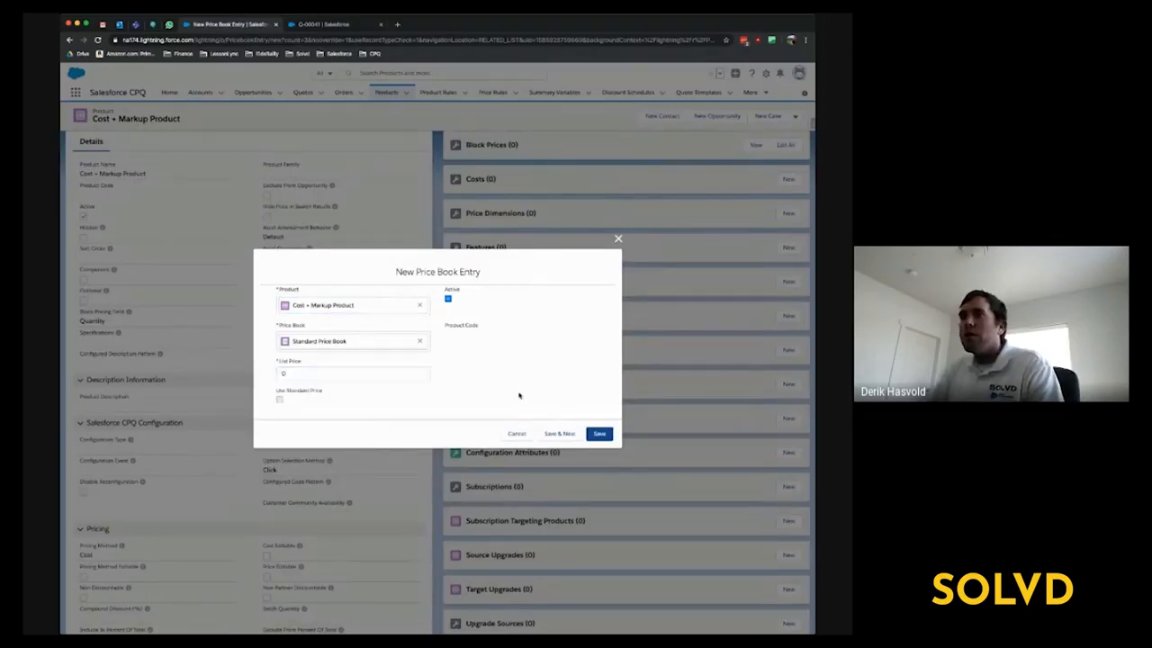
{"action": "left_click", "coordinate": [609, 432]}
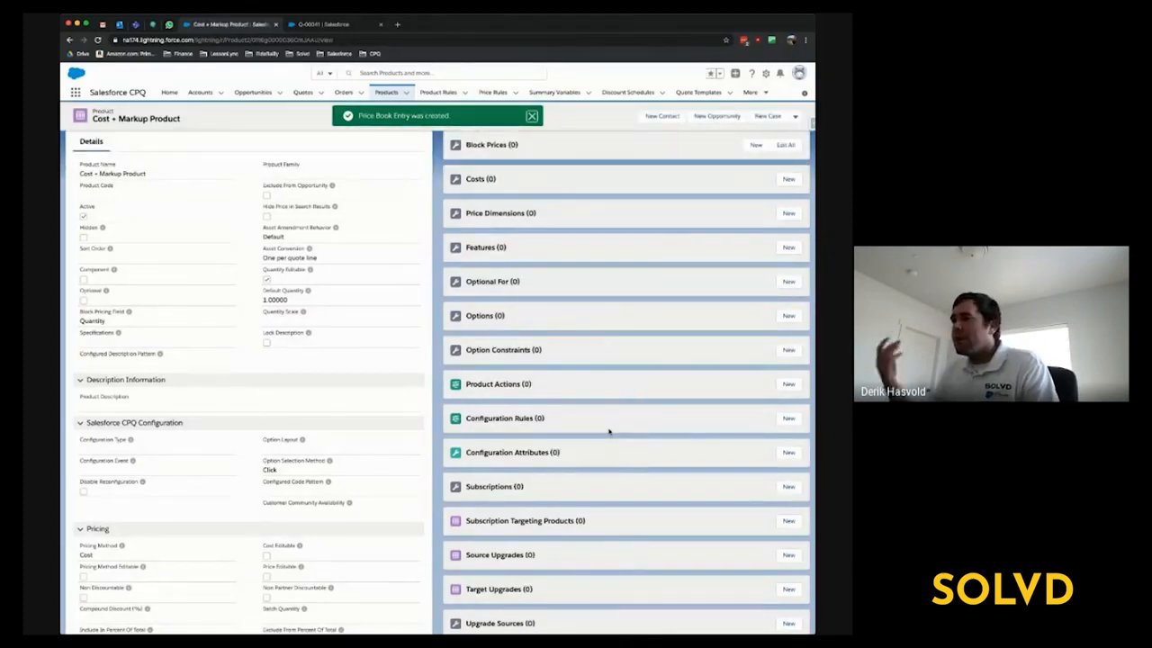
{"action": "scroll", "coordinate": [608, 433], "scroll_direction": "down", "scroll_amount": 5}
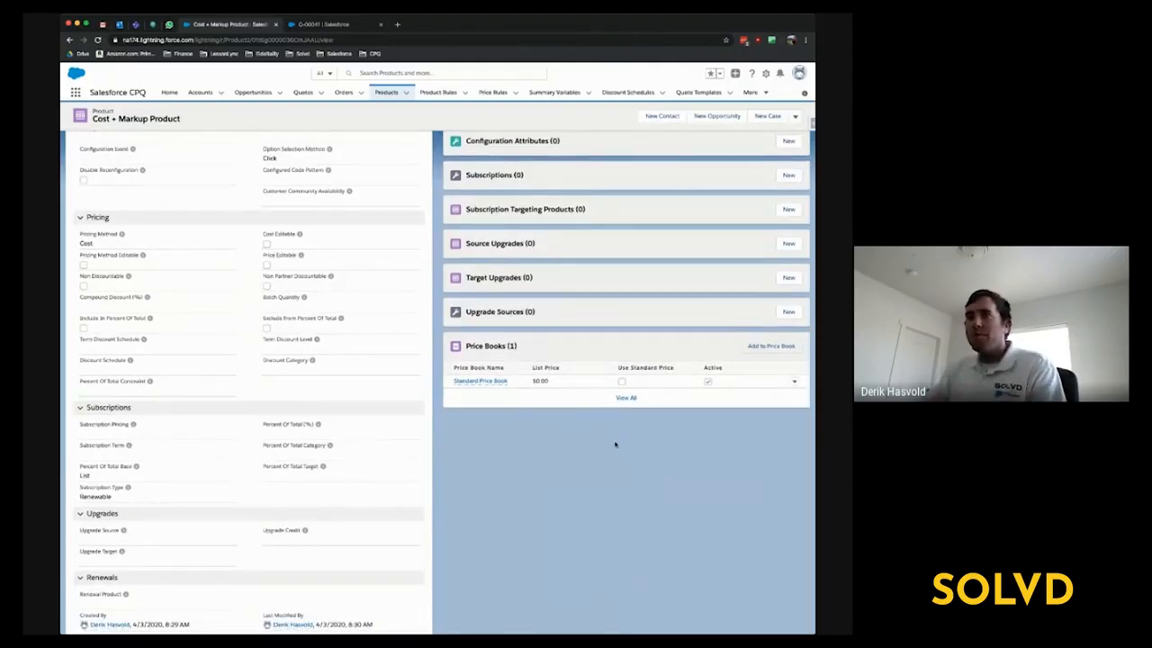
- Create an active cost record for the Cost + Markup Product with a unit cost of $100.00 and save it
{"action": "scroll", "coordinate": [615, 444], "scroll_direction": "up", "scroll_amount": 6}
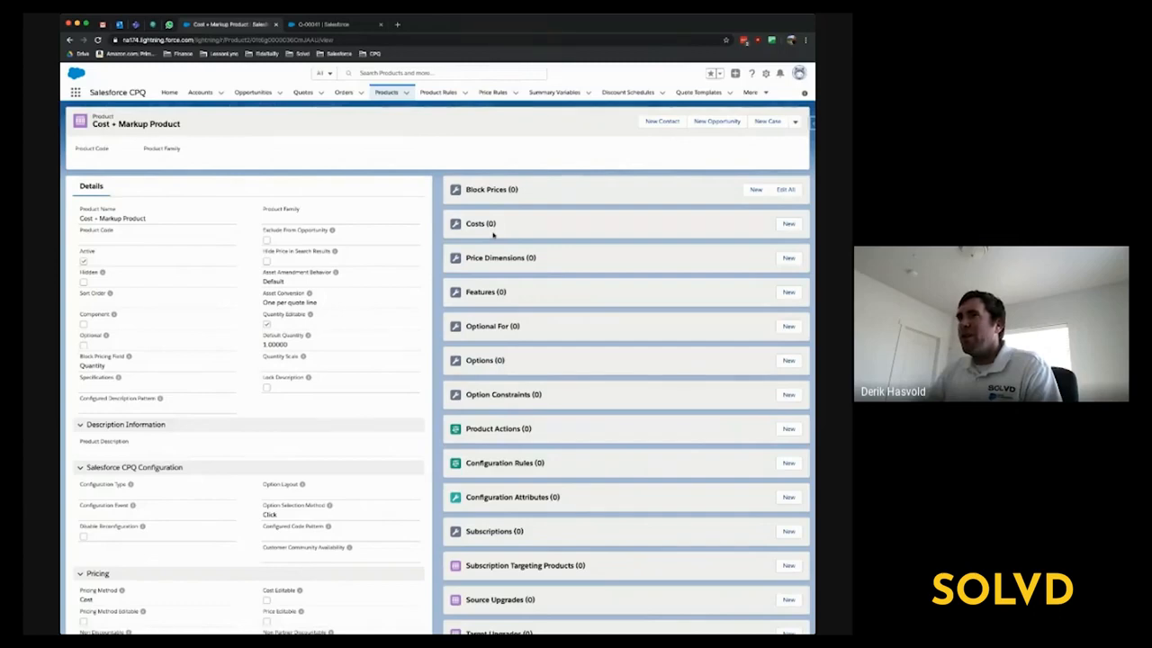
{"action": "scroll", "coordinate": [433, 272], "scroll_direction": "down", "scroll_amount": 5}
{"action": "scroll", "coordinate": [340, 321], "scroll_direction": "up", "scroll_amount": 5}
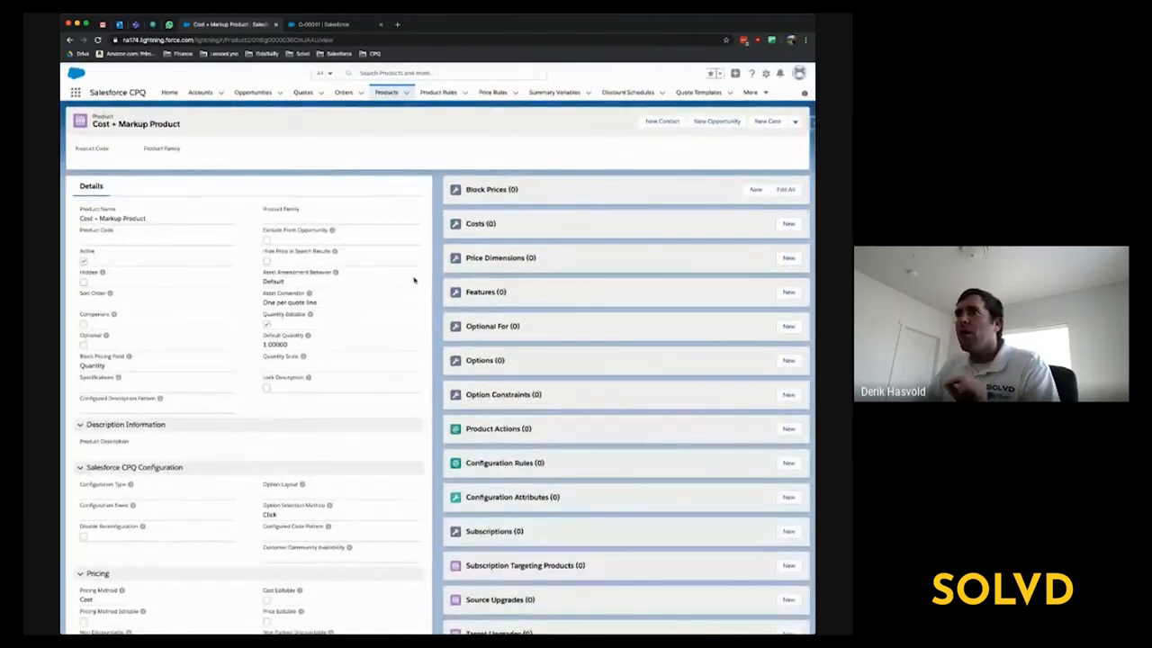
{"action": "left_click", "coordinate": [798, 227]}
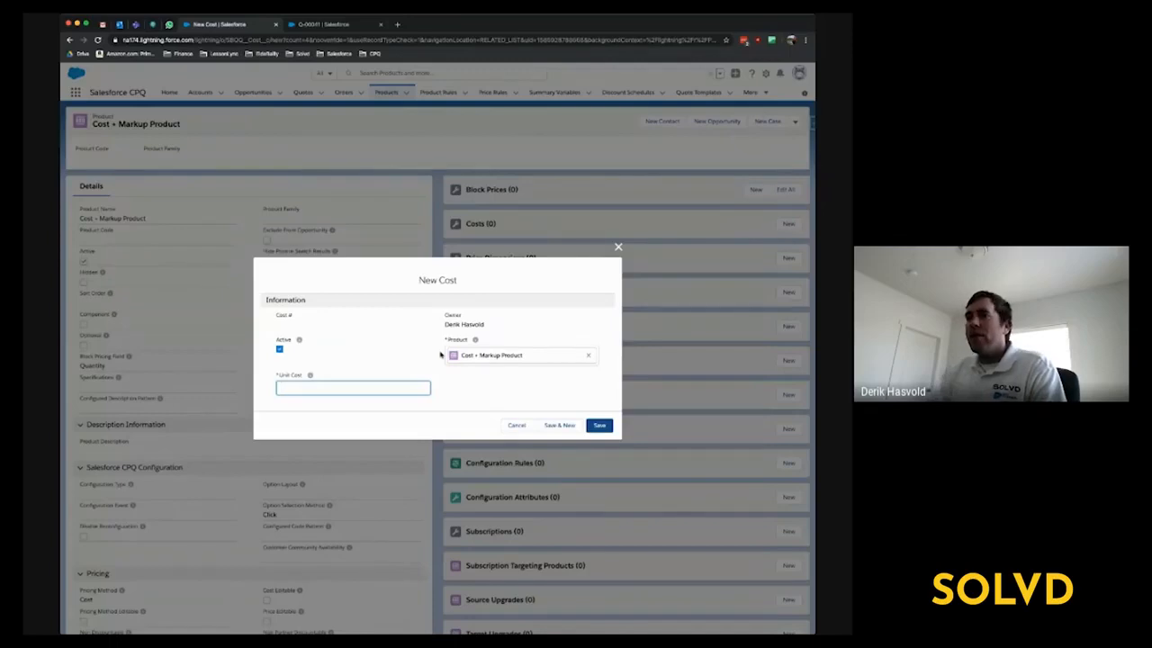
{"action": "type", "text": "100"}
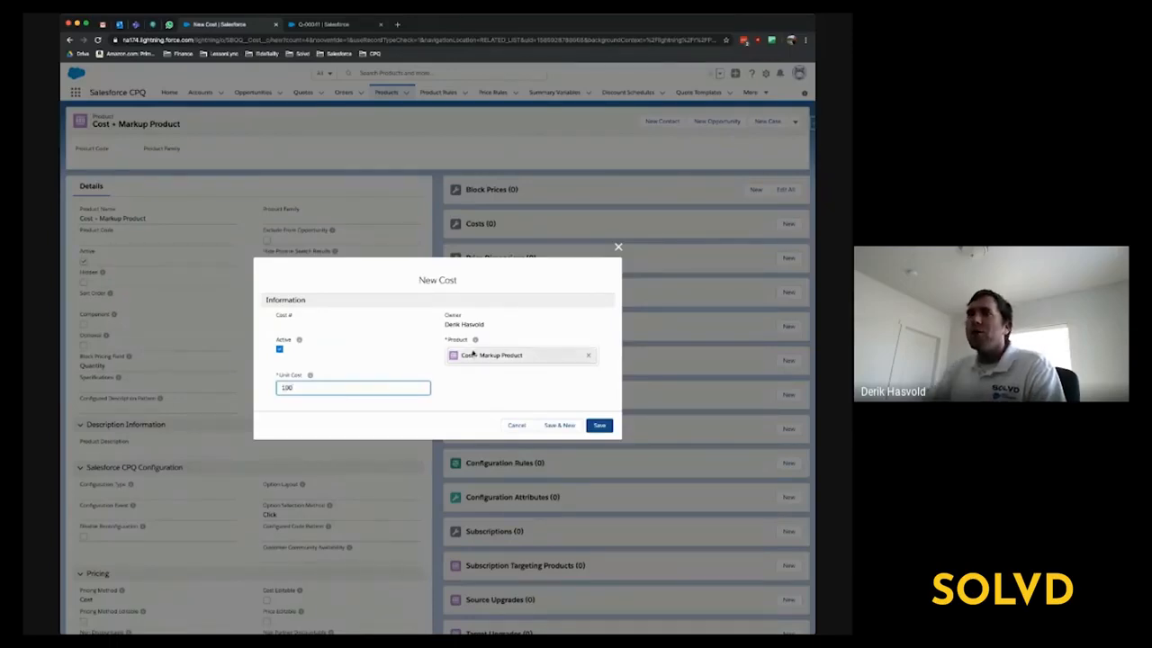
{"action": "left_click", "coordinate": [468, 379]}
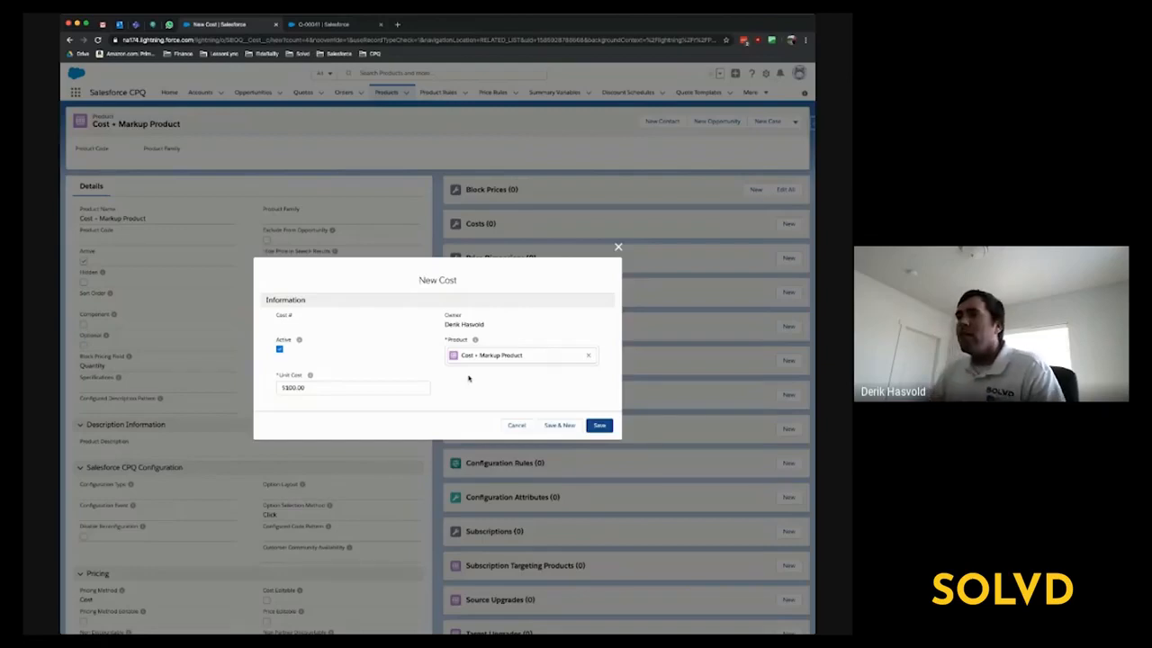
{"action": "left_click", "coordinate": [601, 425]}
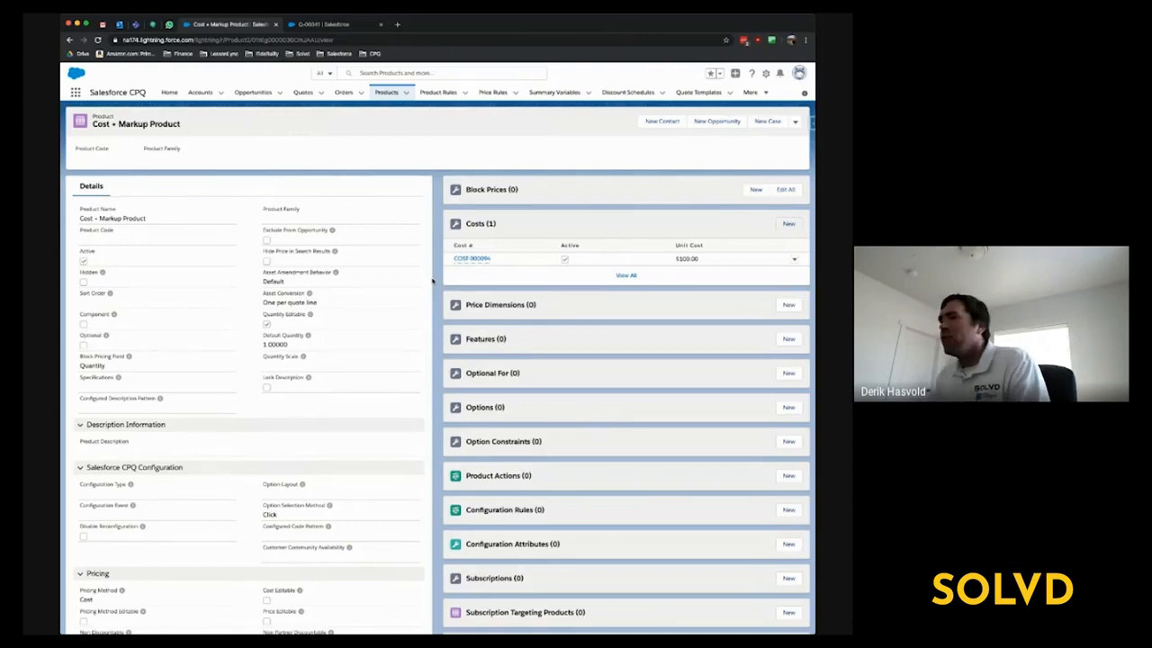
{"action": "scroll", "coordinate": [162, 185], "scroll_direction": "down", "scroll_amount": 1}
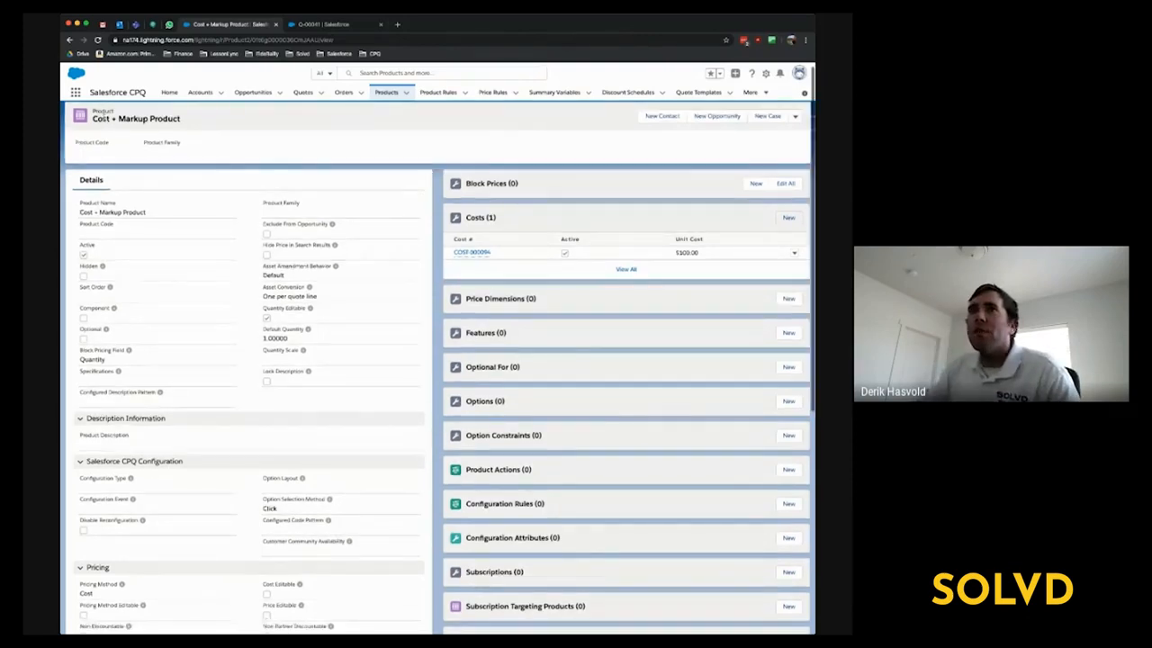
{"action": "scroll", "coordinate": [399, 236], "scroll_direction": "up", "scroll_amount": 1}
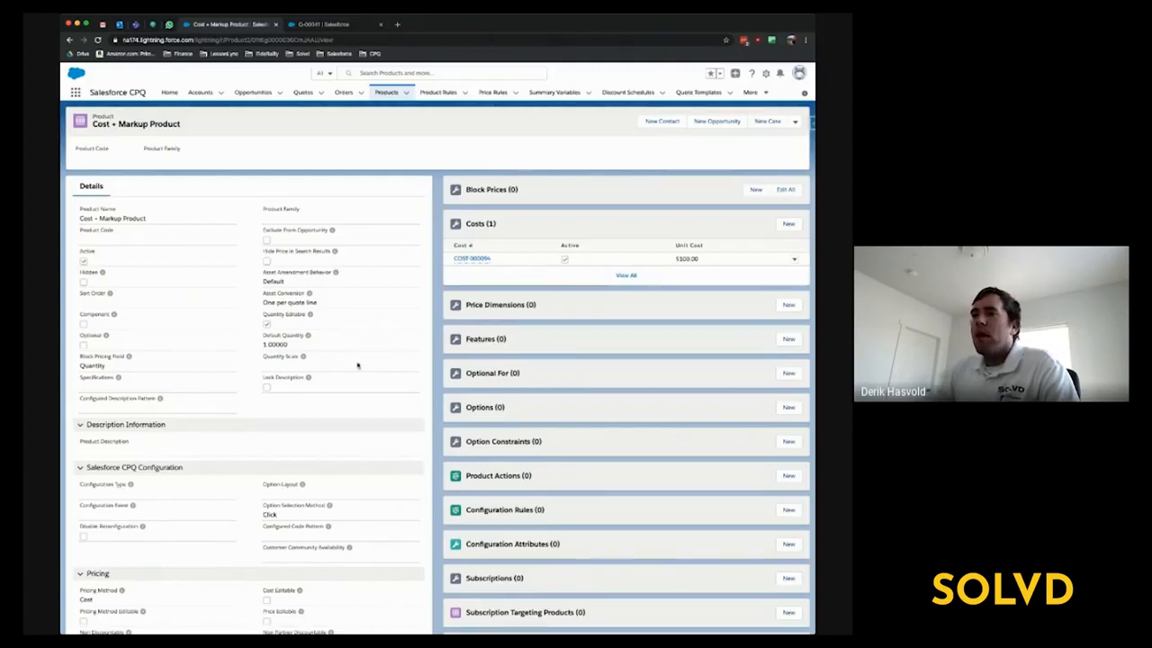
{"action": "scroll", "coordinate": [357, 365], "scroll_direction": "down", "scroll_amount": 5}
{"action": "scroll", "coordinate": [360, 374], "scroll_direction": "up", "scroll_amount": 5}
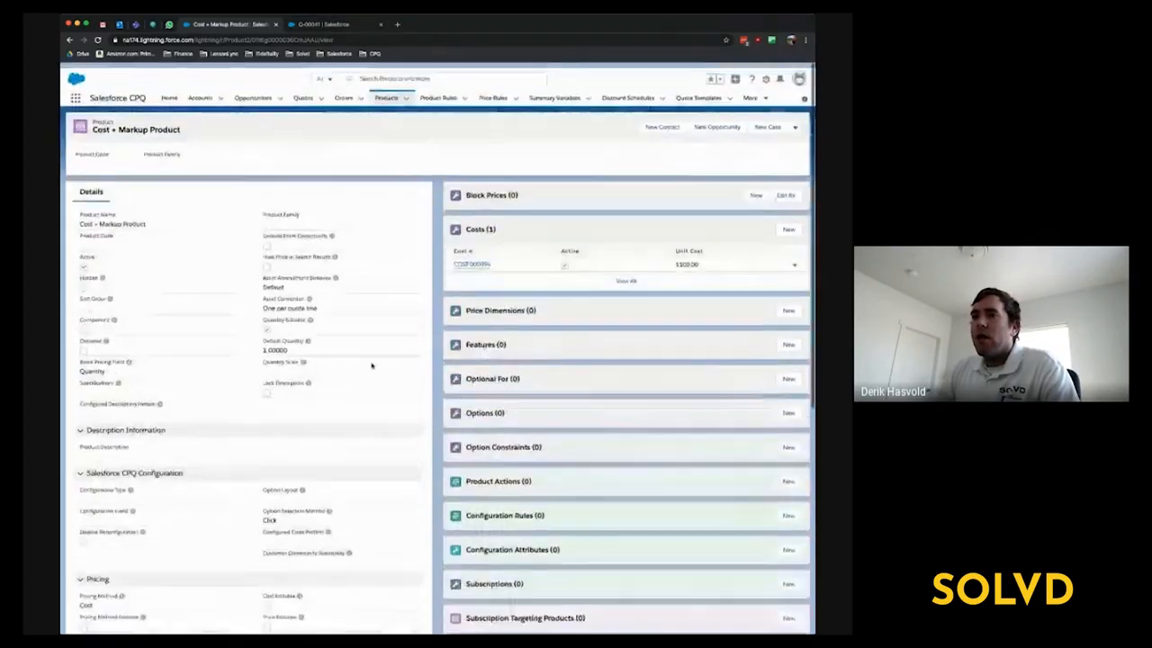
- Switch to quote Q-00041, edit its lines and start adding products
{"action": "left_click", "coordinate": [314, 24]}
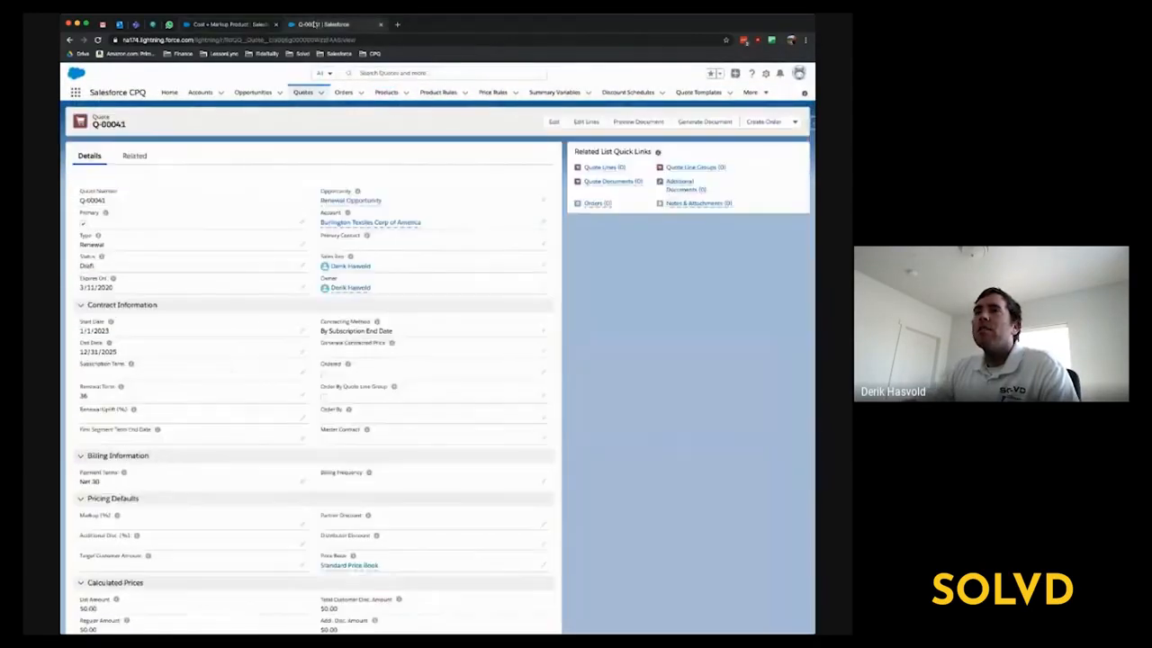
{"action": "left_click", "coordinate": [583, 123]}
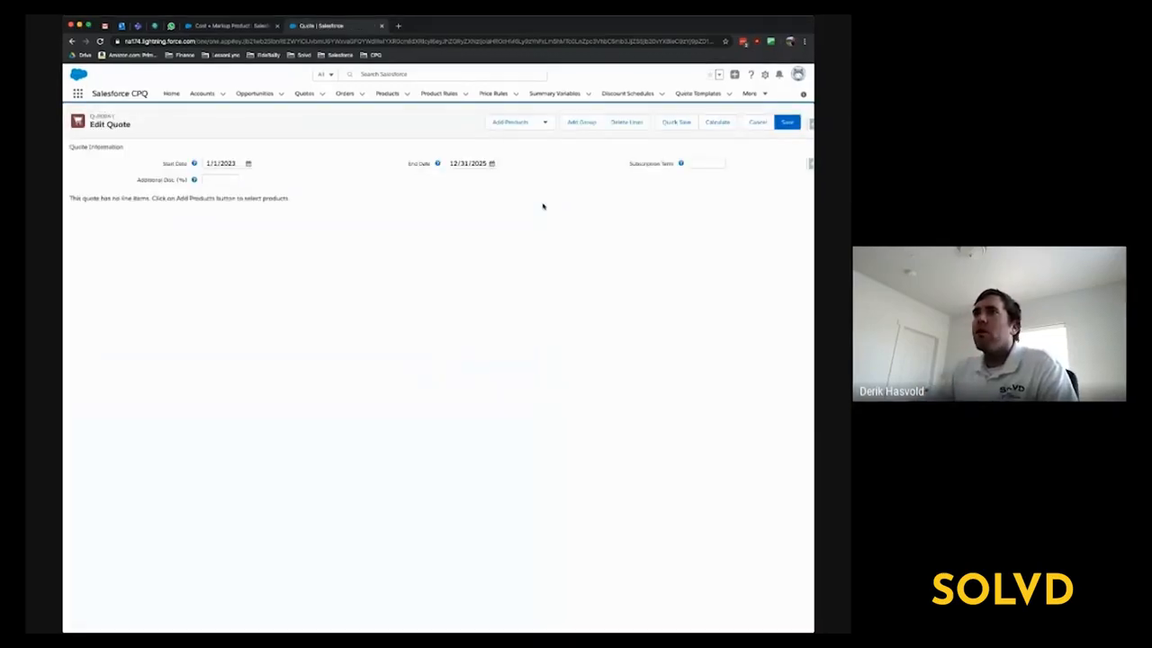
{"action": "left_click", "coordinate": [507, 122]}
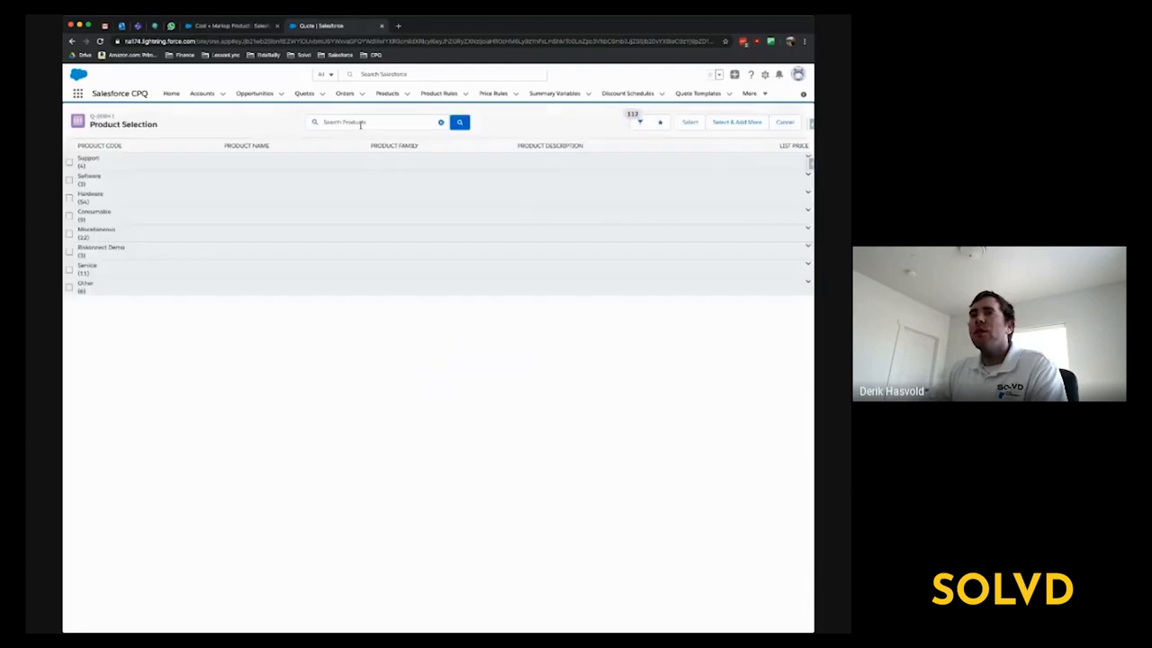
- Search the products for "cost" and add the Cost + Markup Product to the quote
{"action": "left_click", "coordinate": [360, 122]}
{"action": "type", "text": "test"}
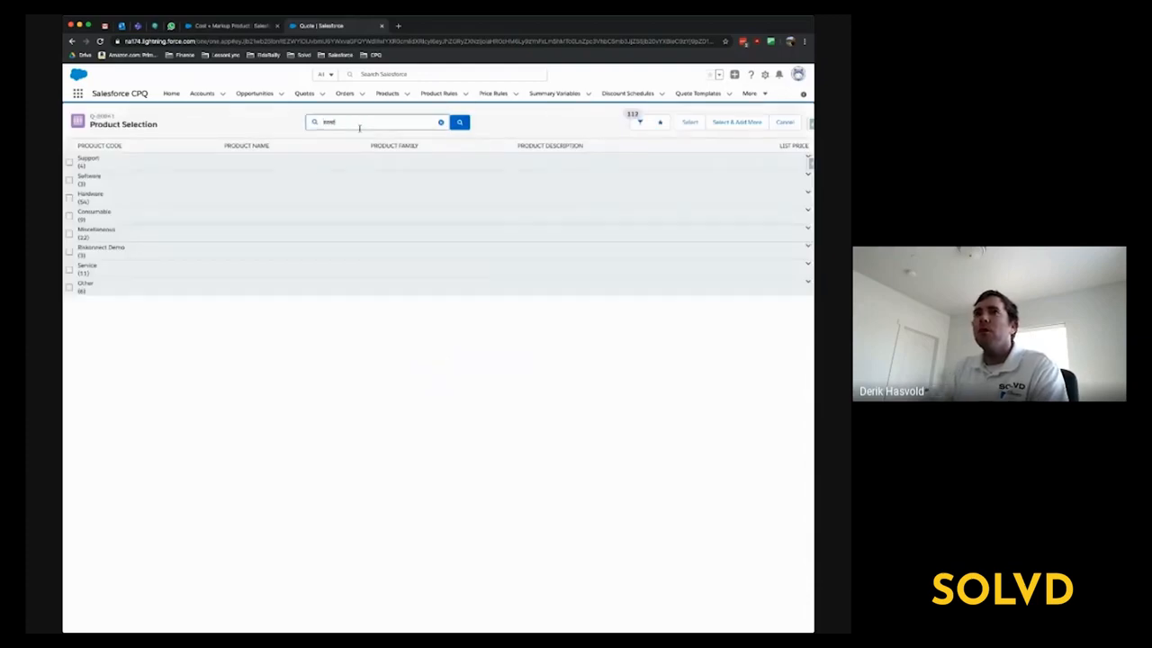
{"action": "key", "text": "Return"}
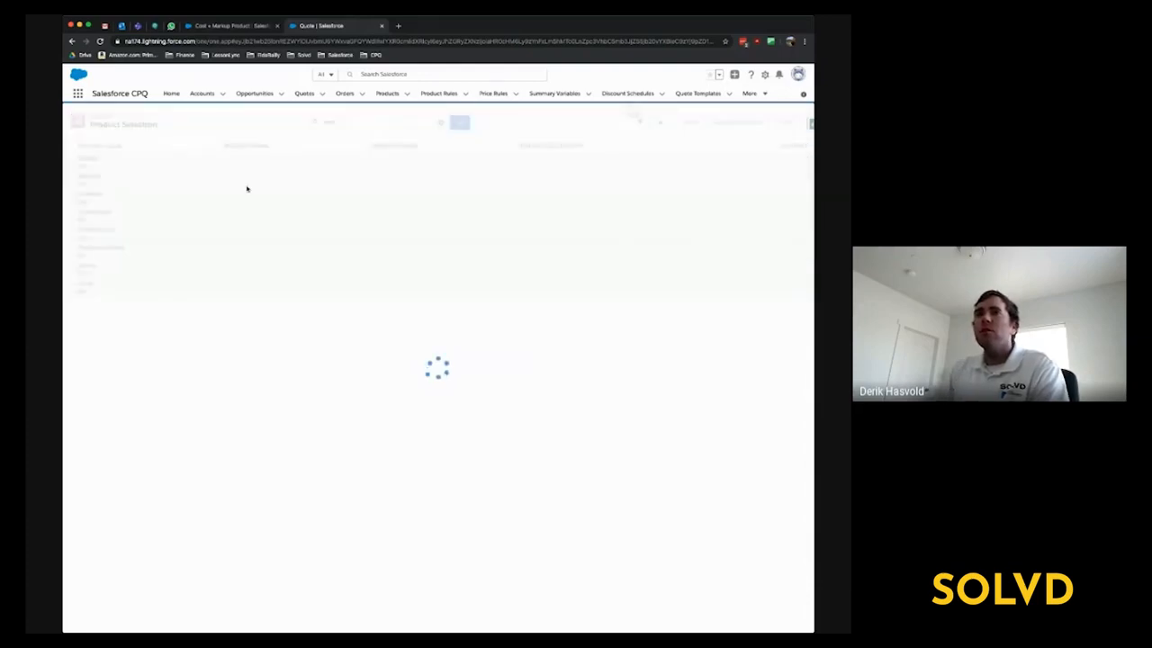
{"action": "left_click", "coordinate": [69, 179]}
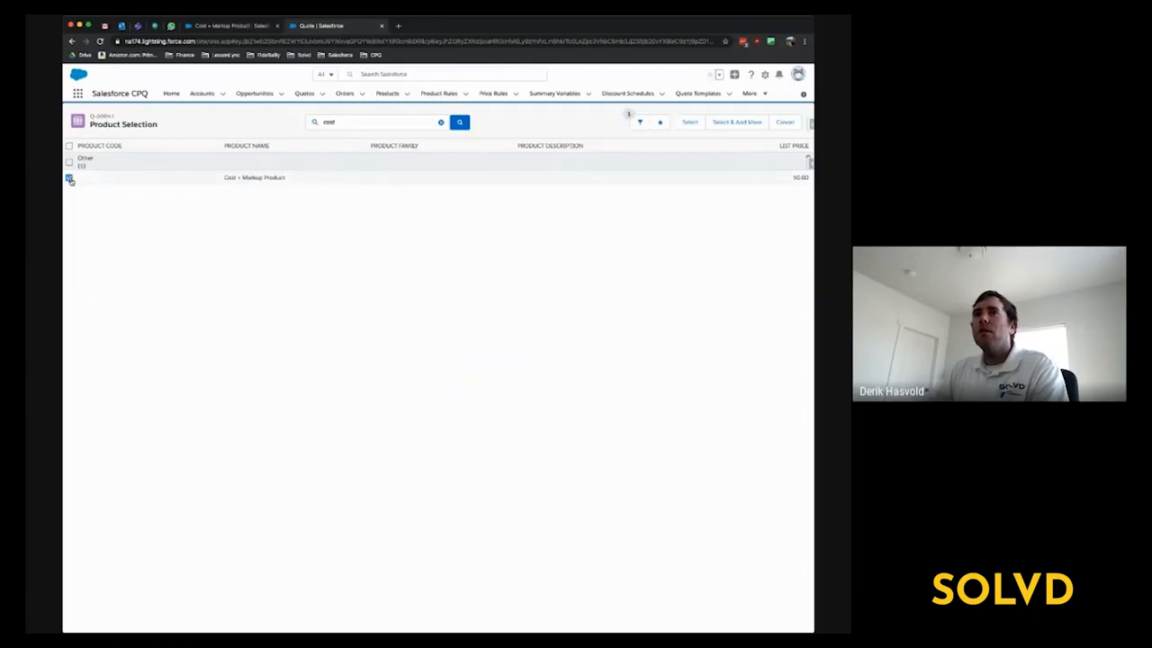
{"action": "left_click", "coordinate": [696, 126]}
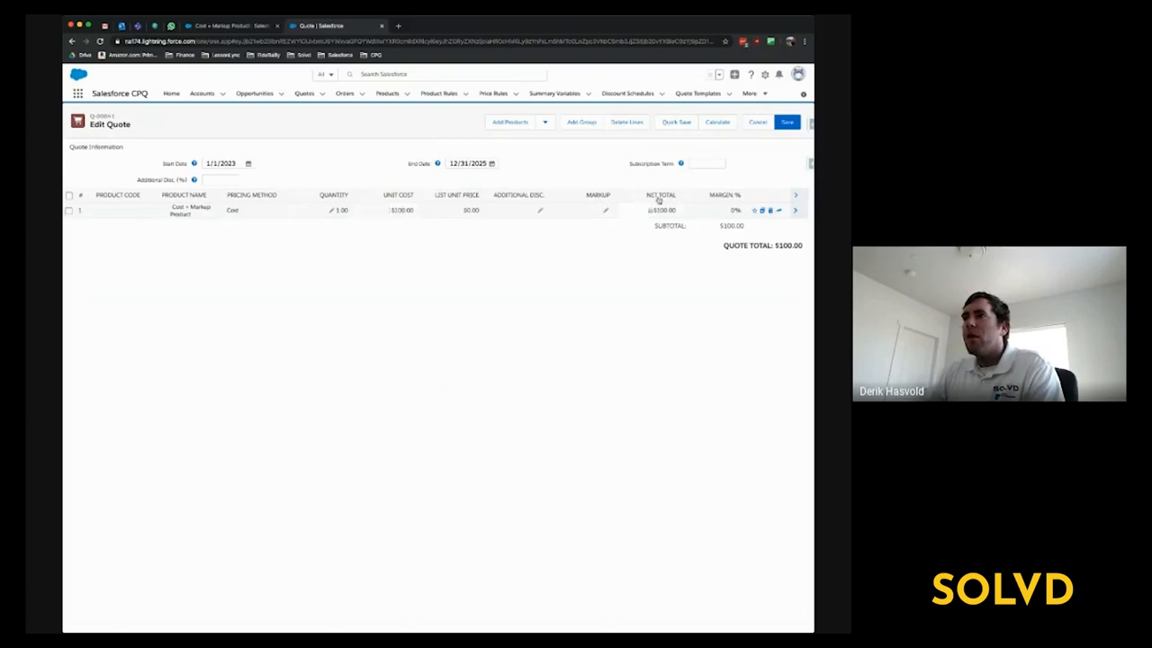
- Set the markup on the Cost + Markup Product quote line to 30%
{"action": "left_click", "coordinate": [607, 213]}
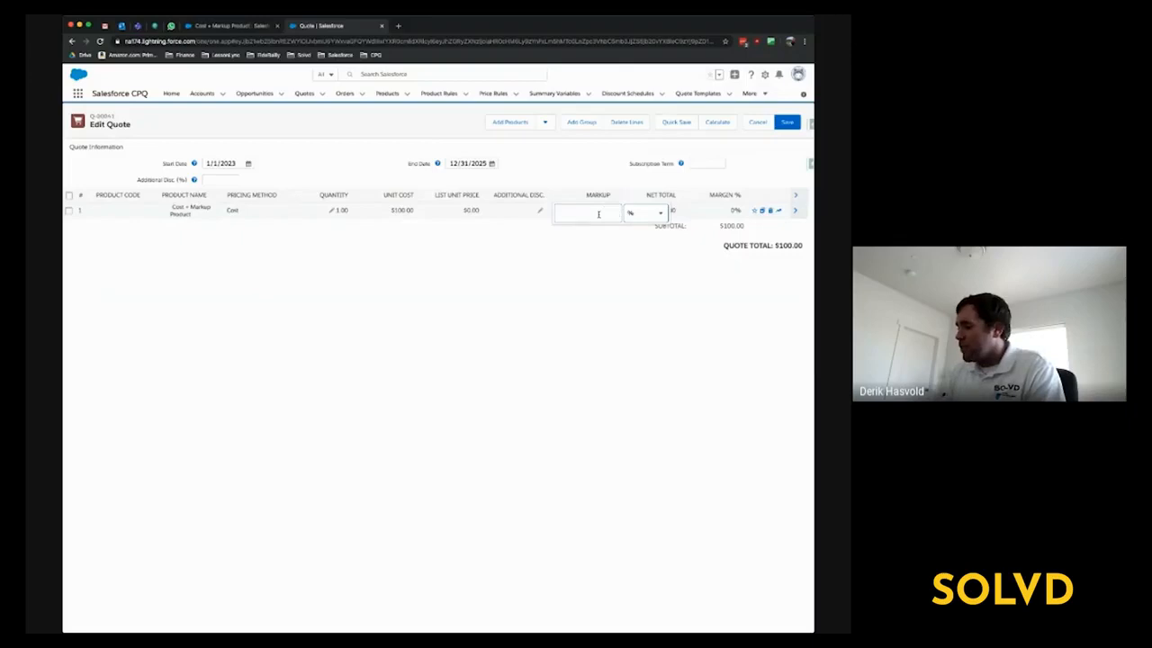
{"action": "type", "text": "30"}
{"action": "left_click", "coordinate": [641, 293]}
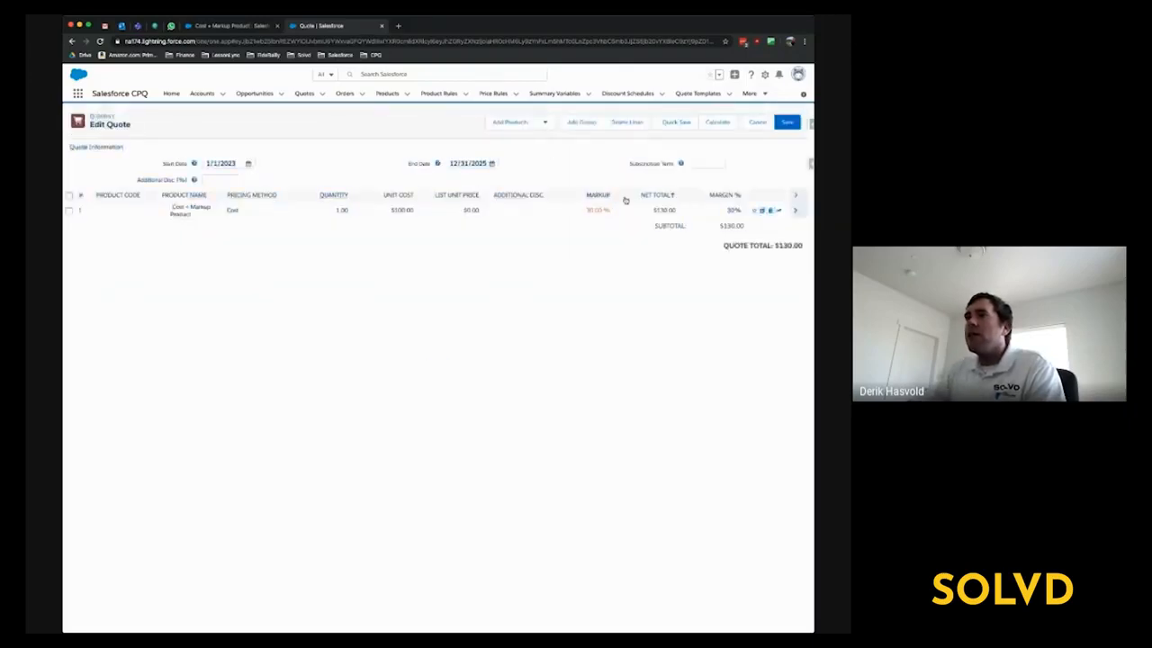
- Set the quantity of the Cost + Markup Product quote line to 2 and select its unit cost
{"action": "left_click", "coordinate": [333, 211]}
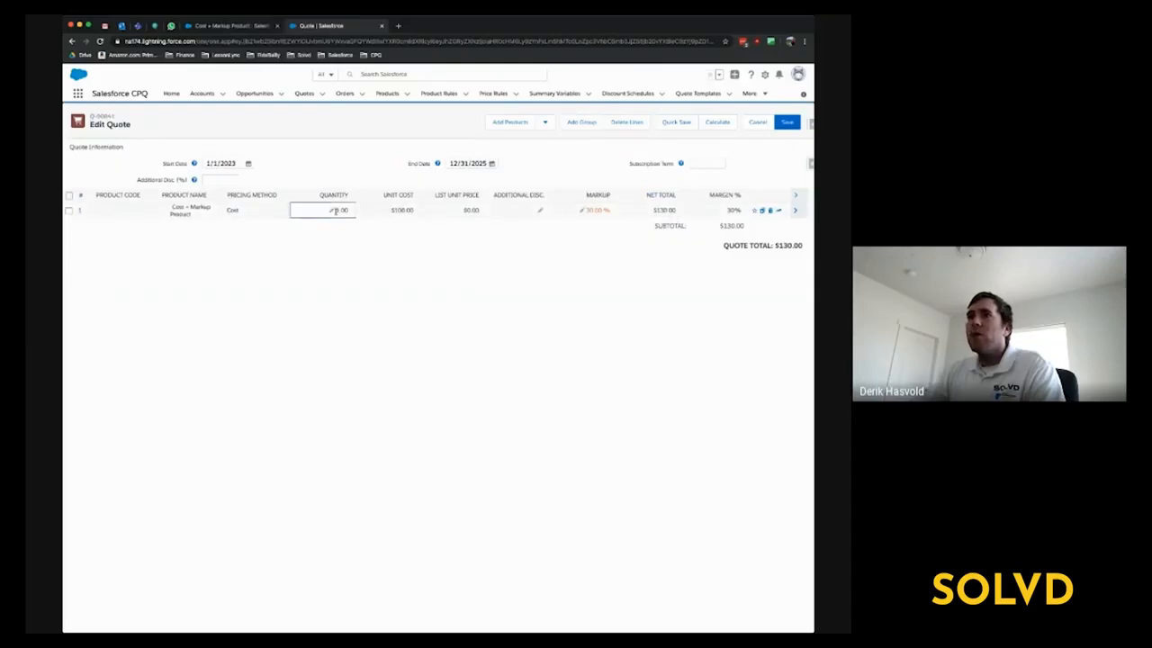
{"action": "type", "text": "2"}
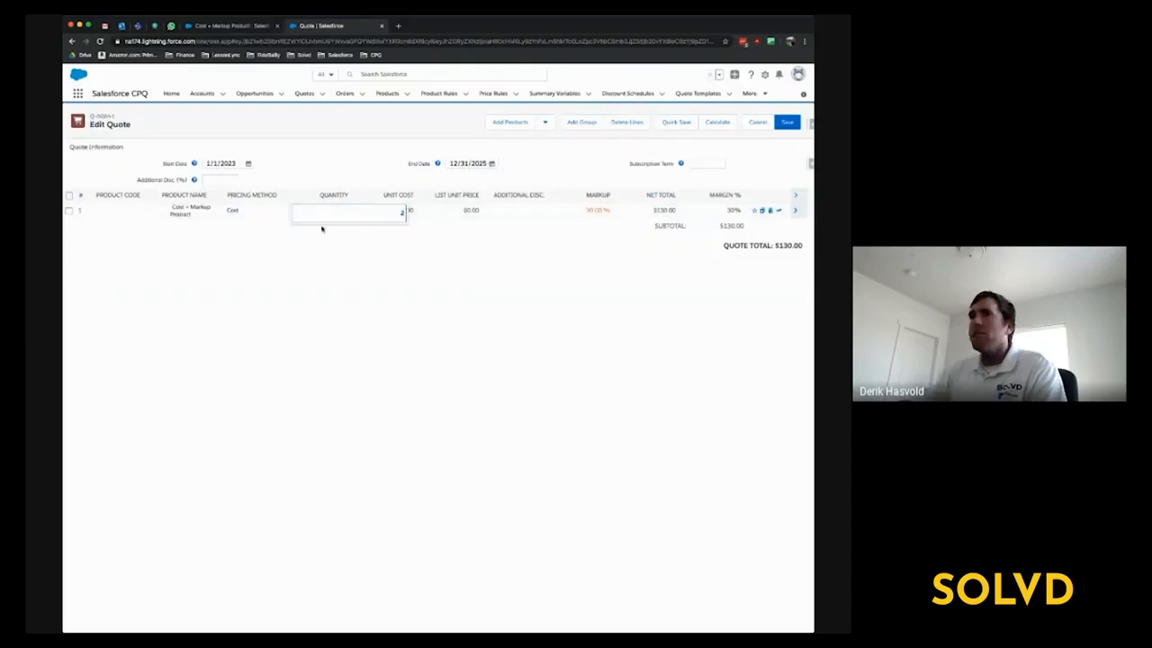
{"action": "left_click", "coordinate": [425, 335]}
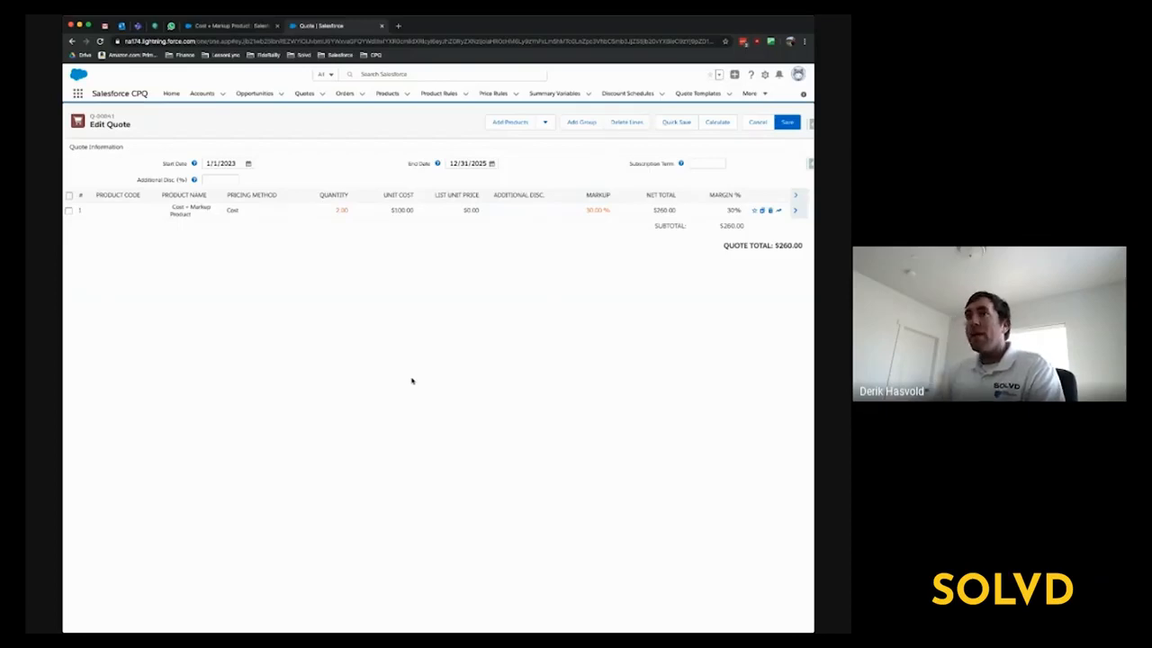
{"action": "left_click", "coordinate": [389, 211]}
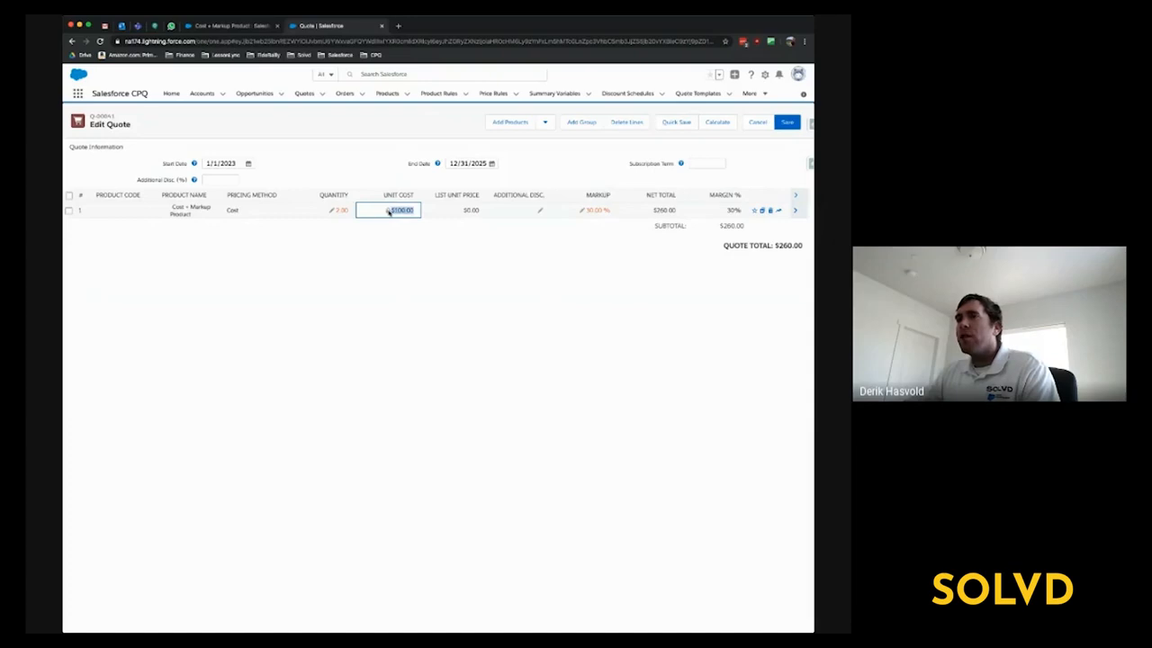
- Make the cost editable in the pricing settings of the Cost + Markup Product record and save it
{"action": "left_click", "coordinate": [215, 26]}
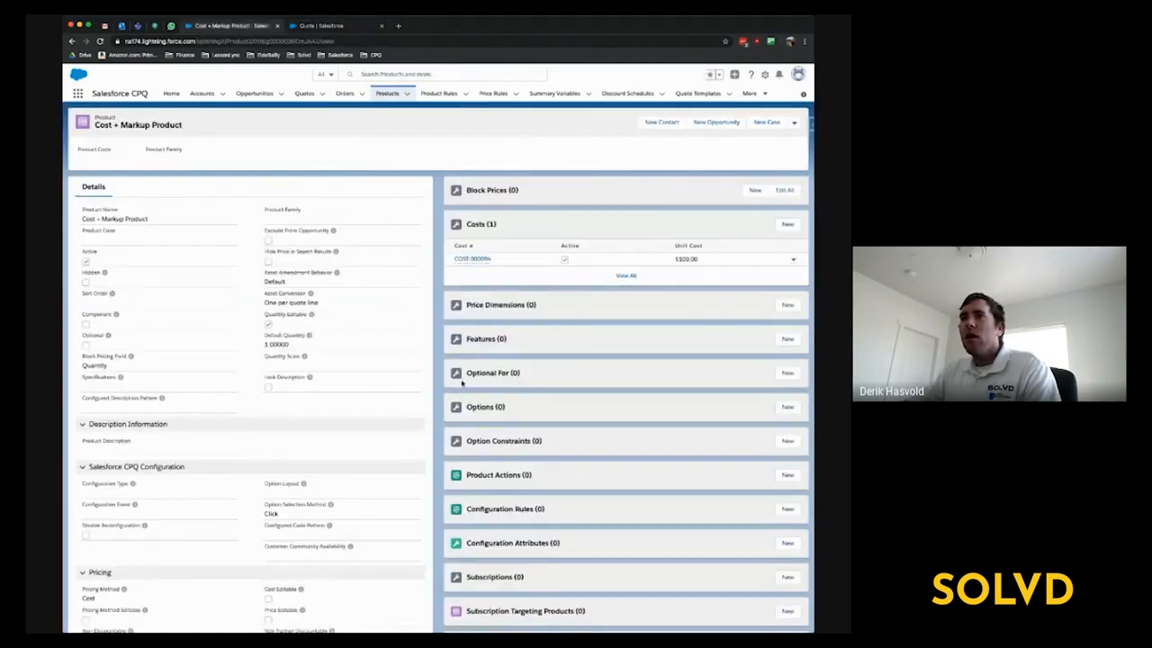
{"action": "scroll", "coordinate": [424, 408], "scroll_direction": "down", "scroll_amount": 4}
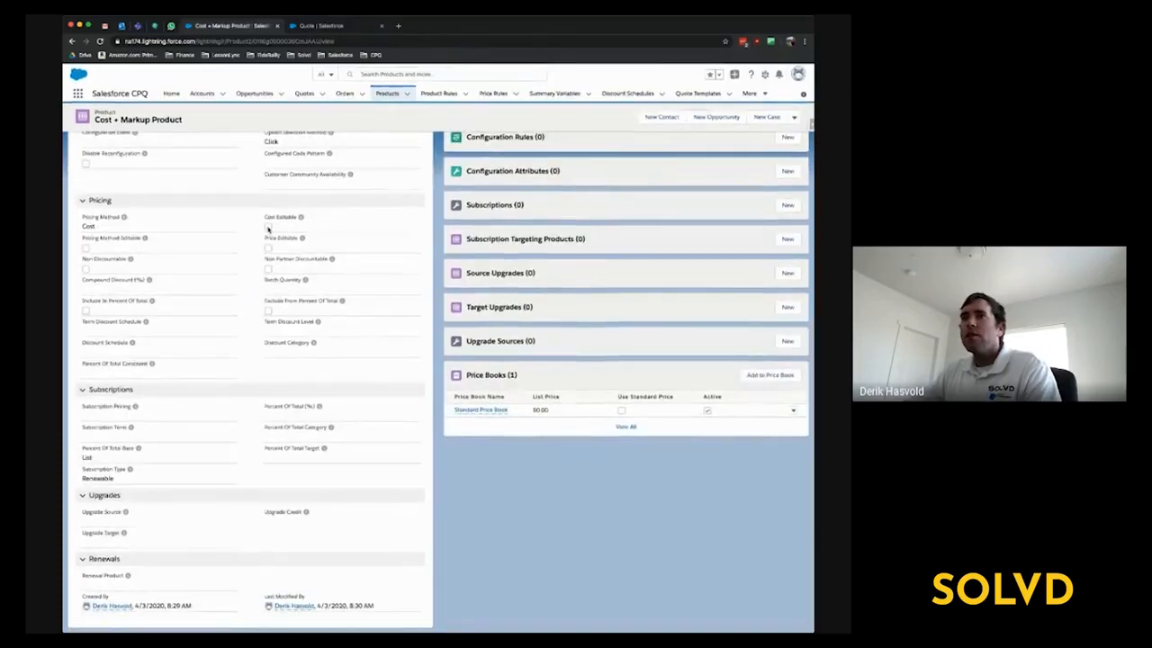
{"action": "scroll", "coordinate": [347, 216], "scroll_direction": "up", "scroll_amount": 5}
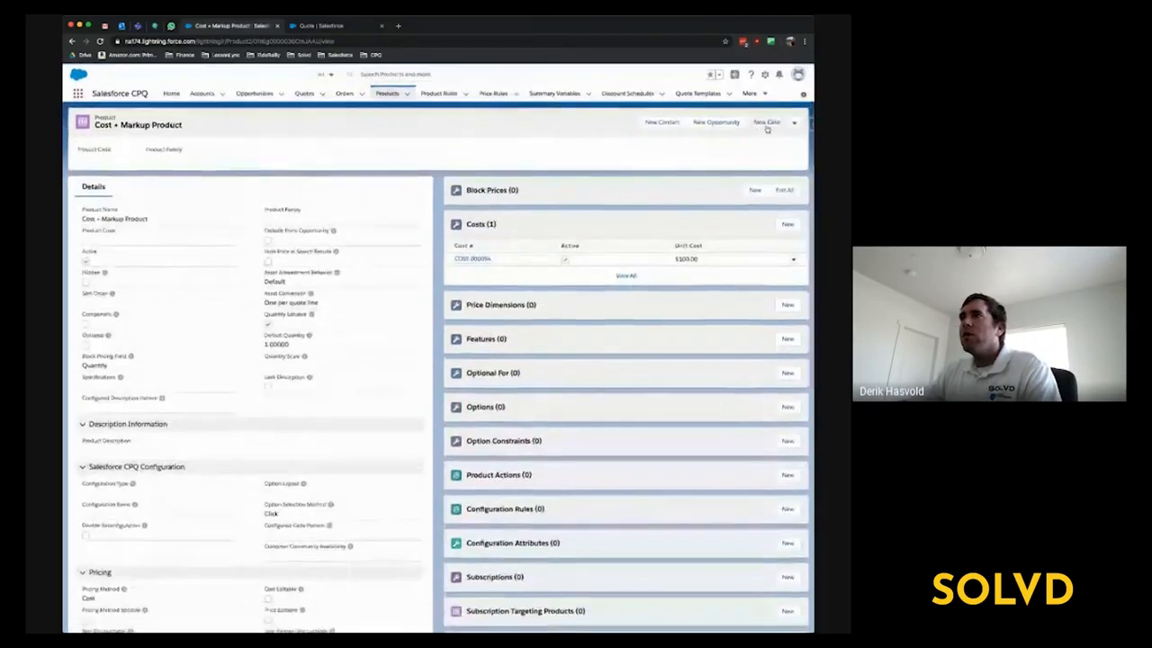
{"action": "left_click", "coordinate": [794, 123]}
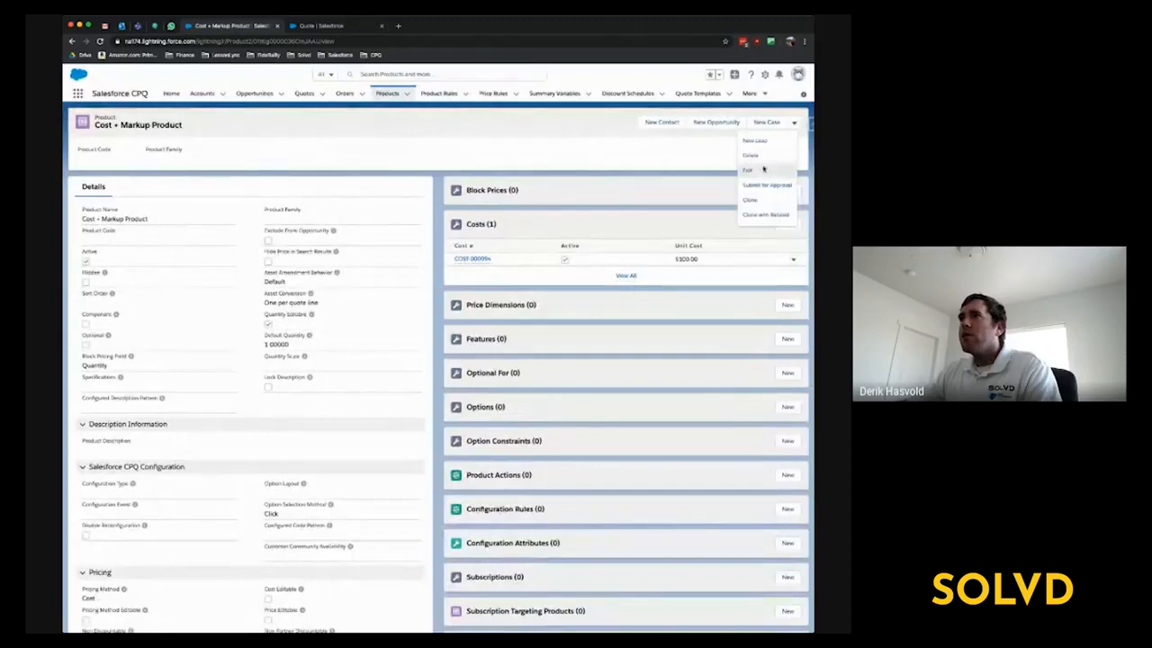
{"action": "left_click", "coordinate": [764, 169]}
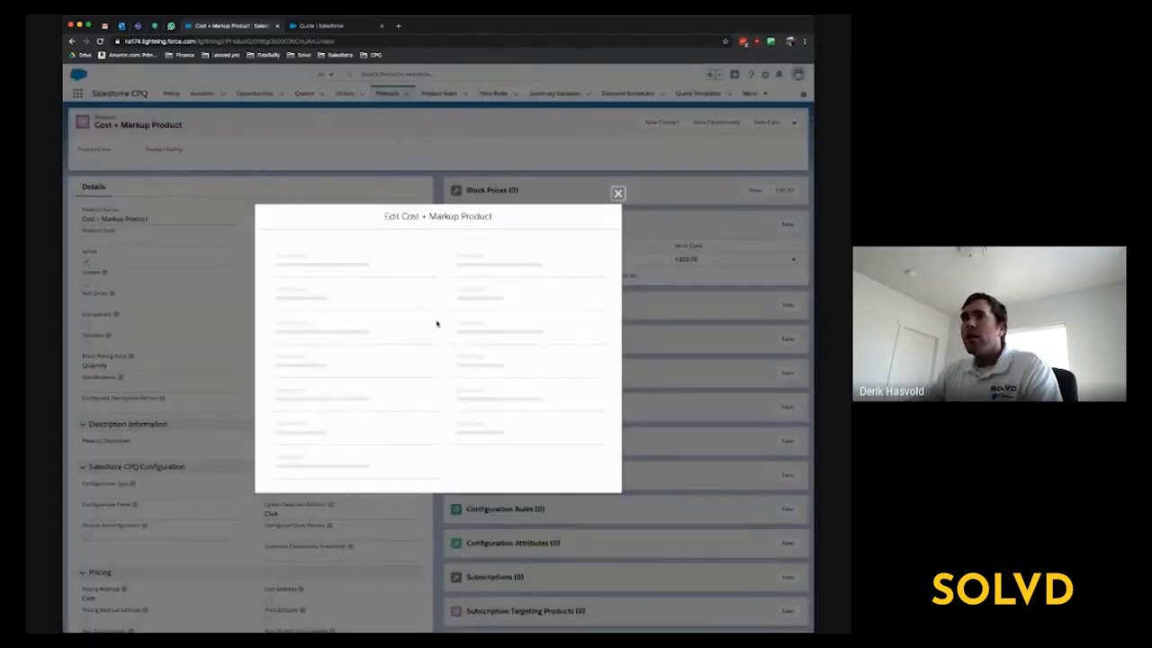
{"action": "scroll", "coordinate": [437, 322], "scroll_direction": "down", "scroll_amount": 3}
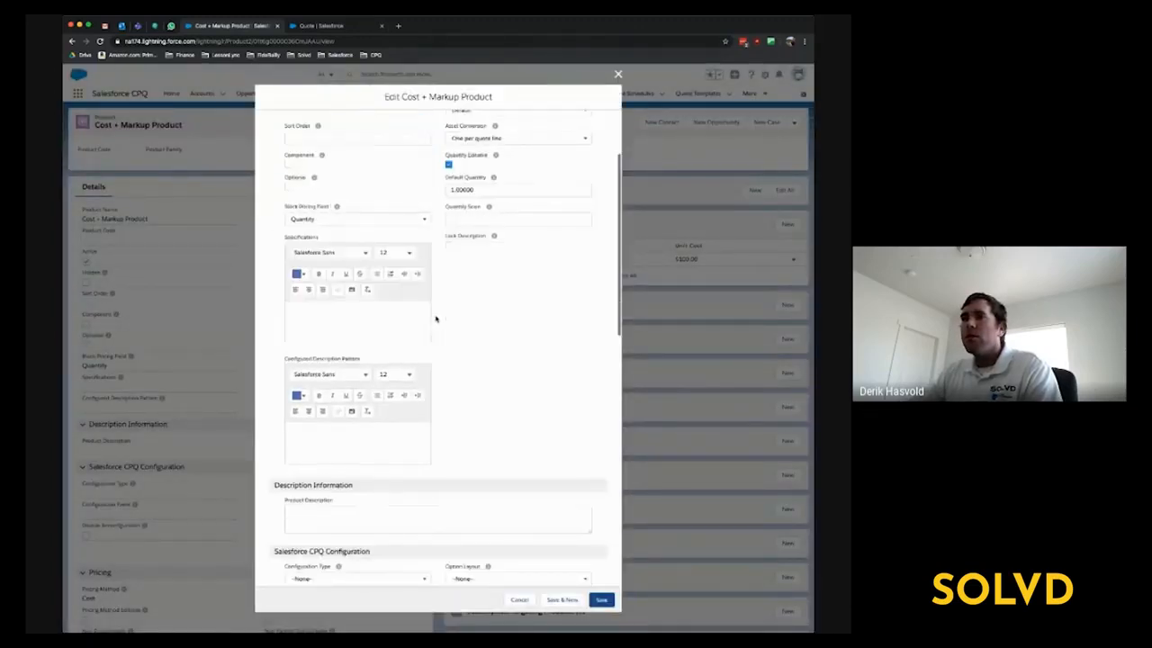
{"action": "scroll", "coordinate": [436, 319], "scroll_direction": "down", "scroll_amount": 5}
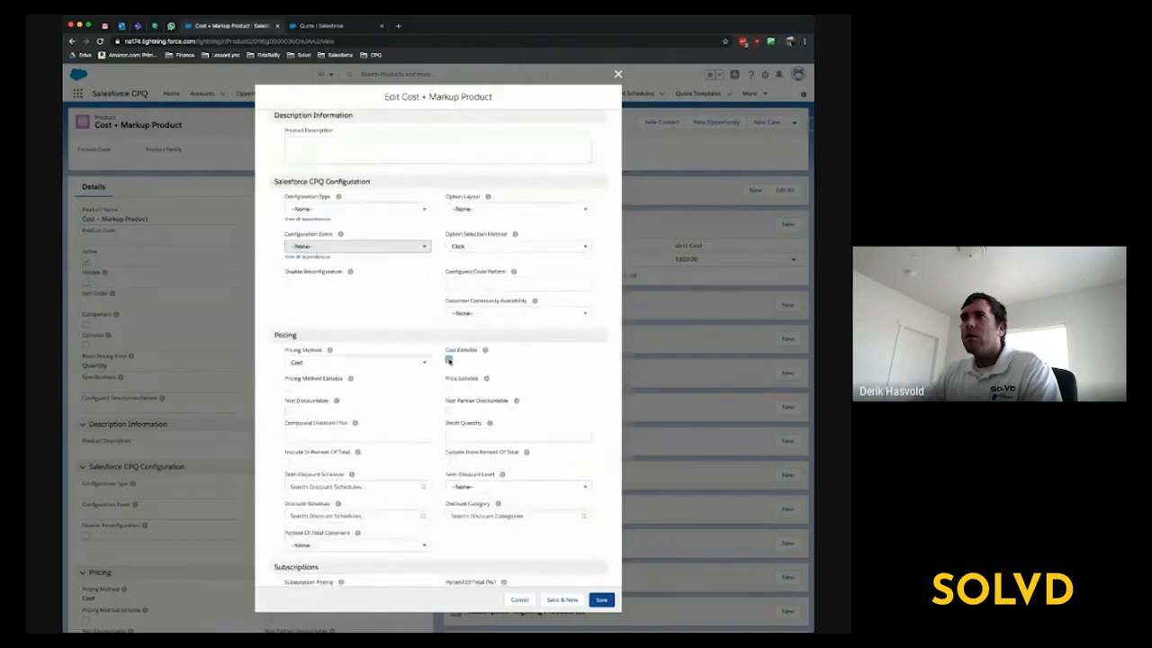
{"action": "left_click", "coordinate": [602, 600]}
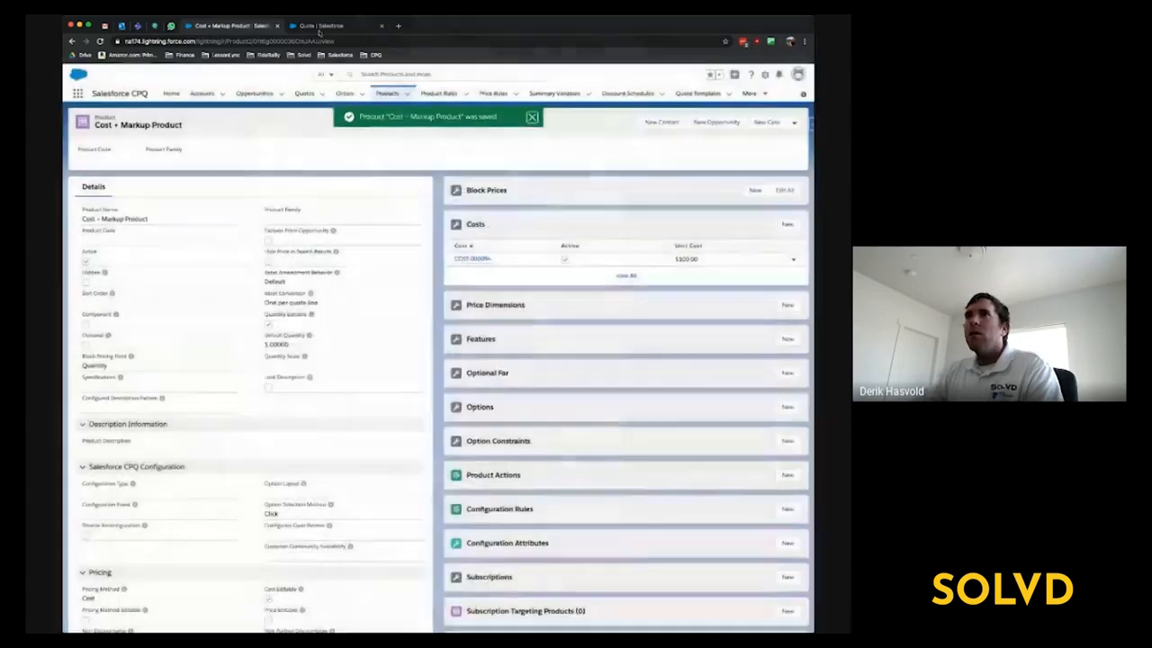
- Return to the quote's line editor and delete the Cost + Markup Product line
{"action": "left_click", "coordinate": [321, 28]}
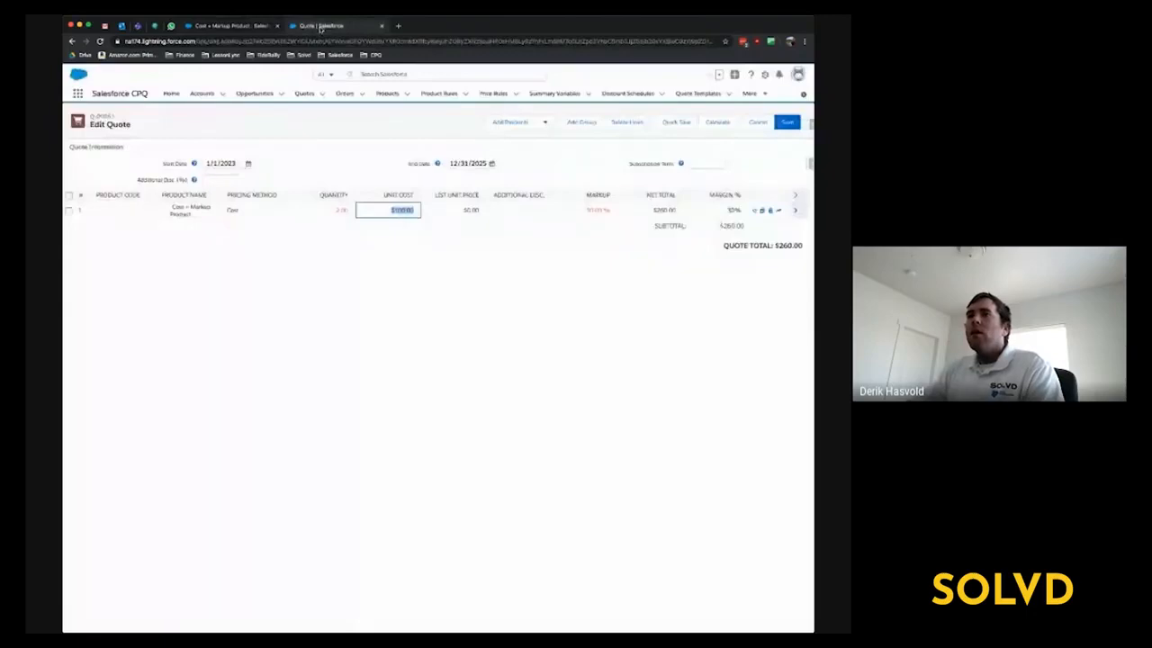
{"action": "left_click", "coordinate": [771, 211]}
{"action": "left_click", "coordinate": [233, 26]}
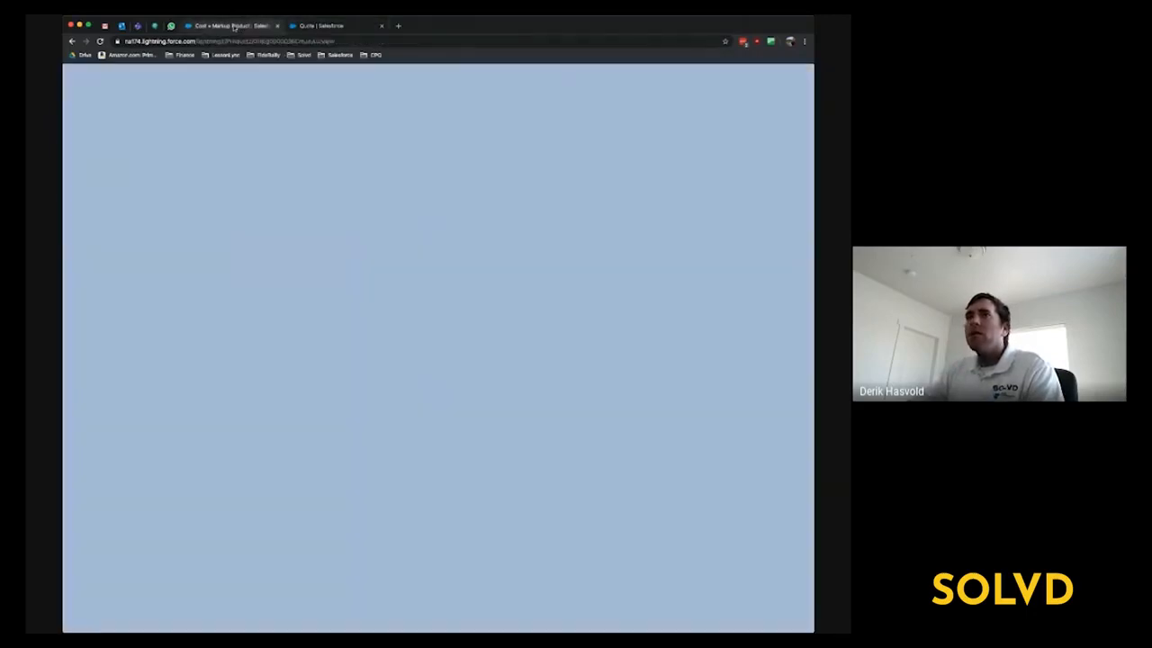
{"action": "left_click", "coordinate": [317, 27]}
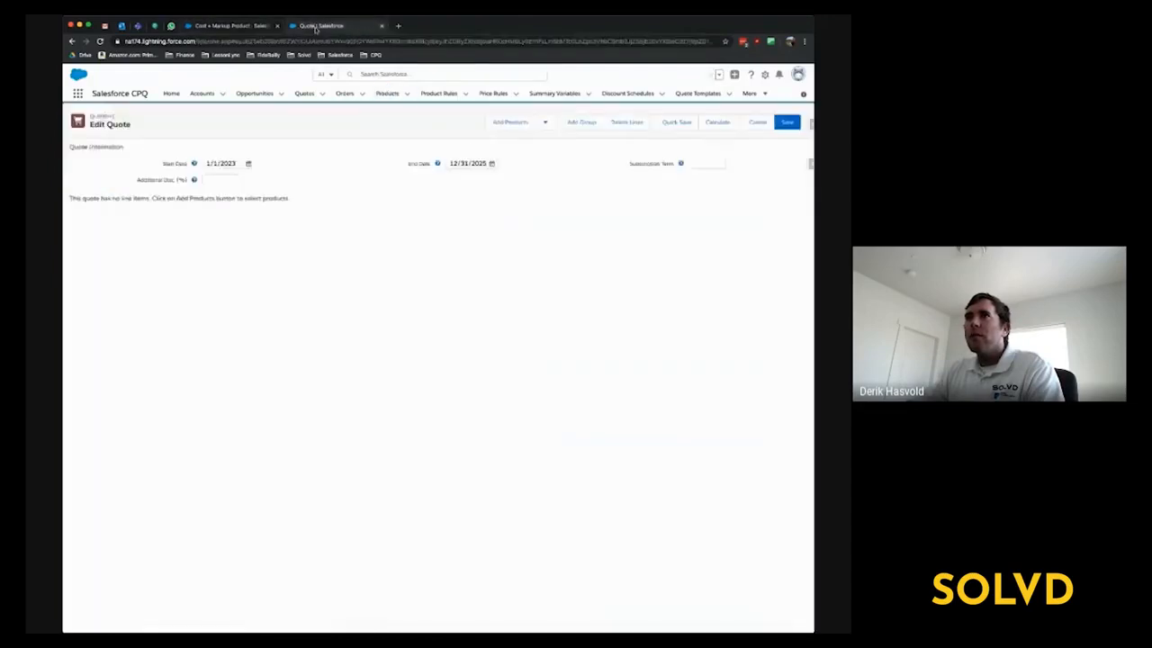
- Search the products for "cost" and add the Cost + Markup Product to the quote again
{"action": "left_click", "coordinate": [512, 122]}
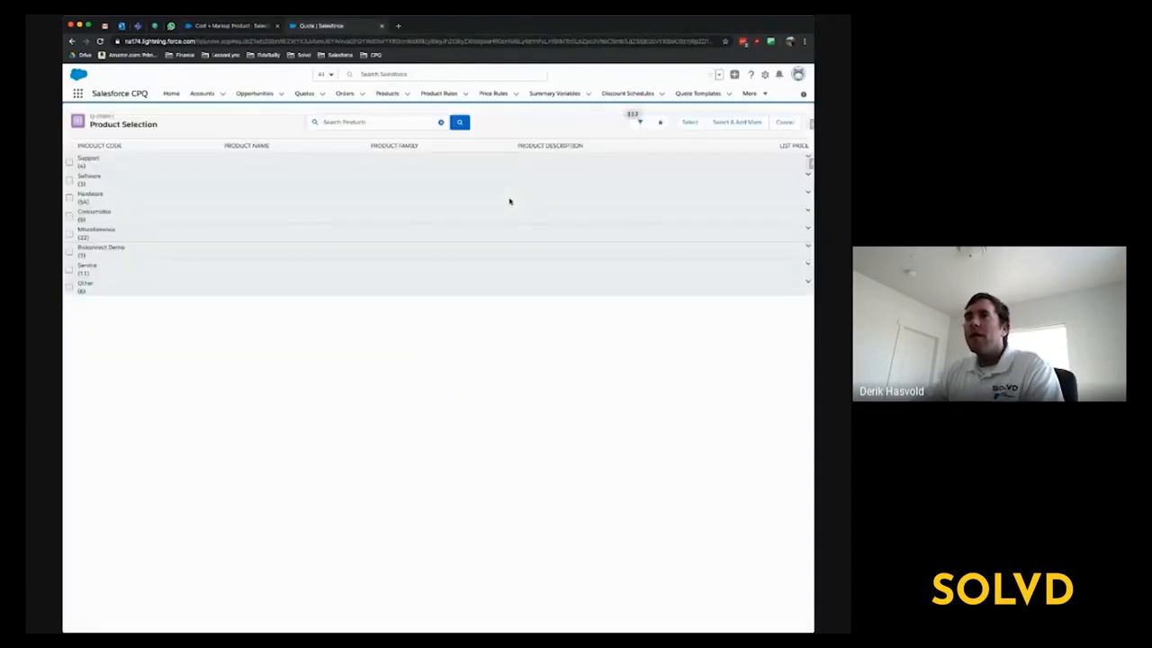
{"action": "left_click", "coordinate": [369, 122]}
{"action": "type", "text": "cost"}
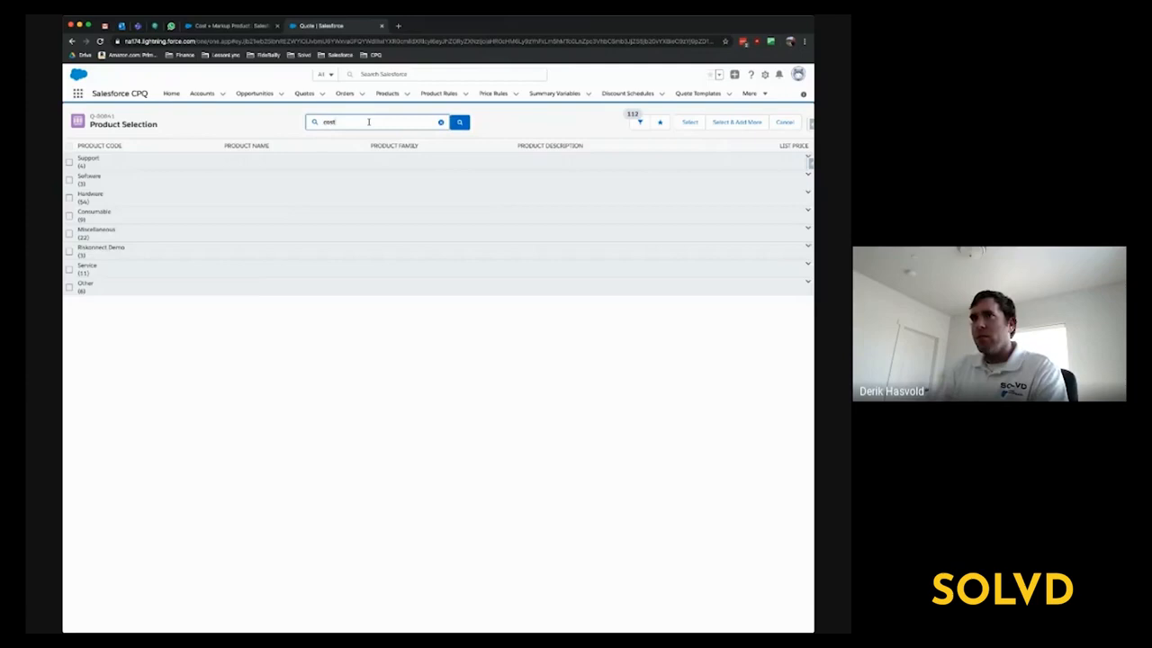
{"action": "key", "text": "Return"}
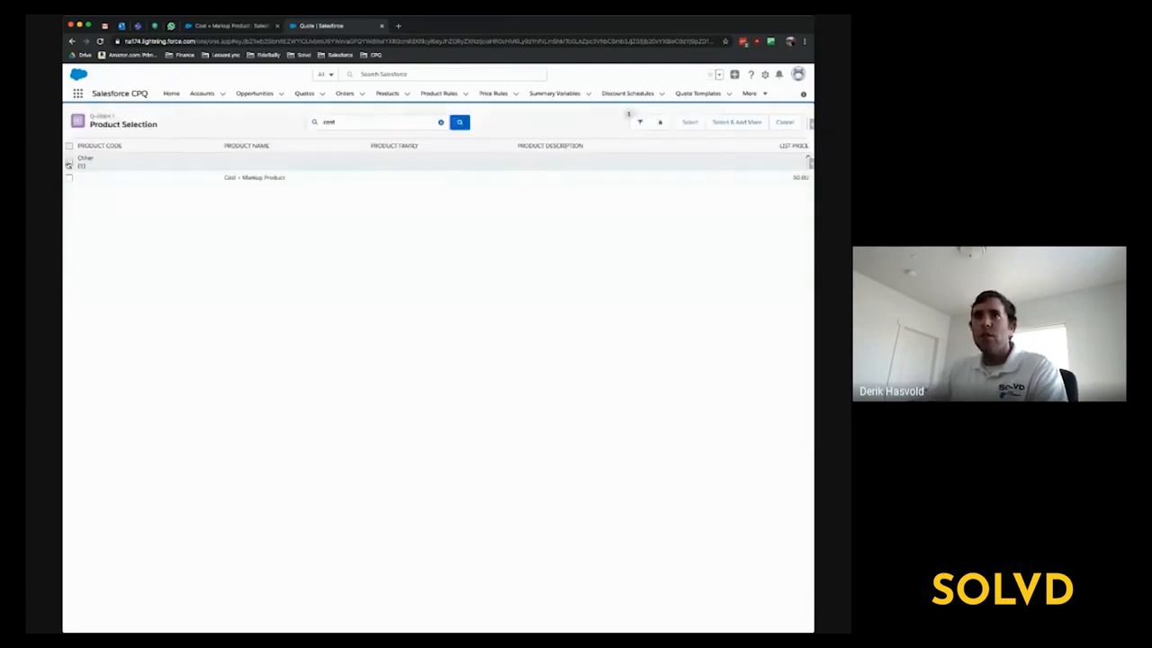
{"action": "left_click", "coordinate": [67, 179]}
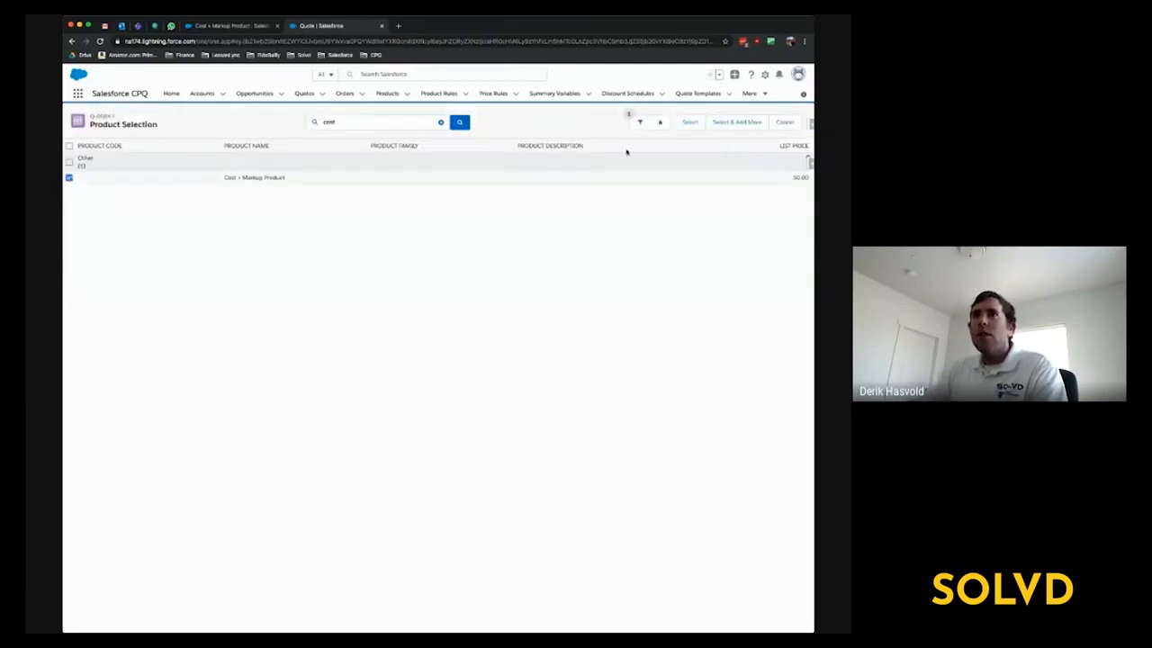
{"action": "left_click", "coordinate": [693, 123]}
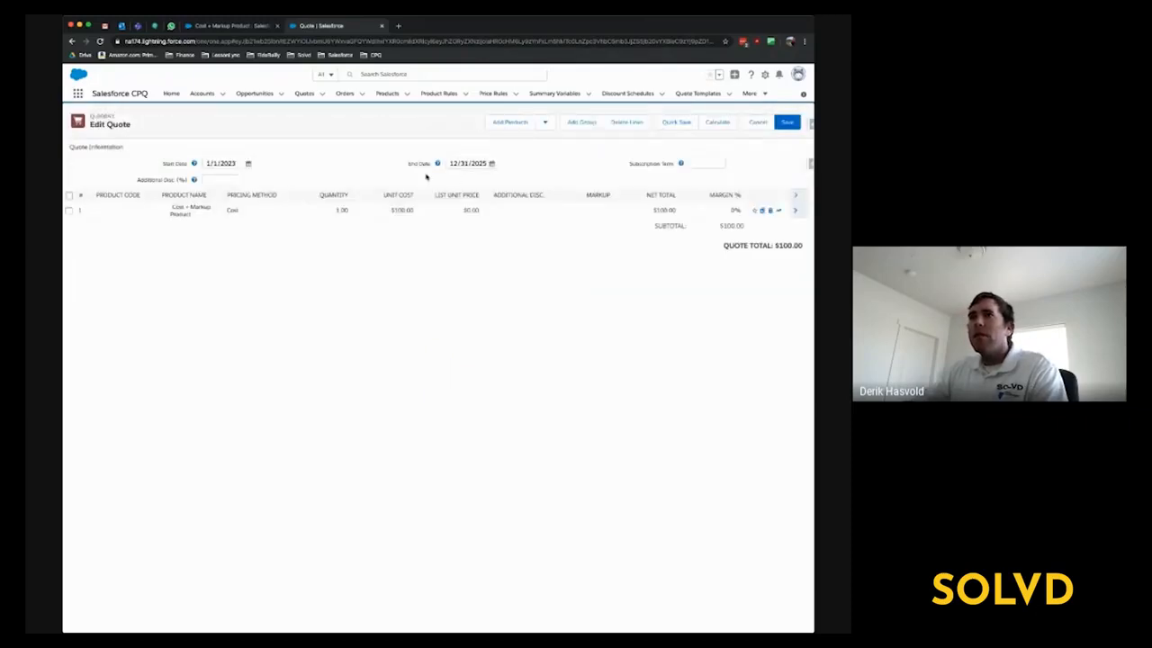
- Set the unit cost of the Cost + Markup Product quote line to $500
{"action": "left_click", "coordinate": [385, 212]}
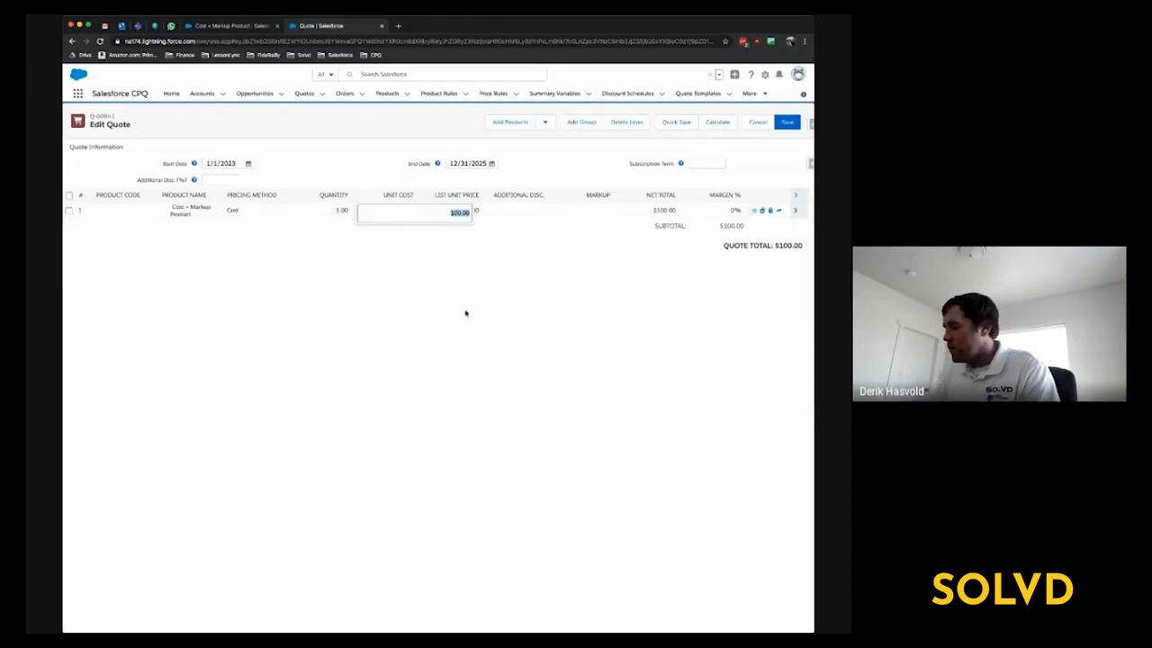
{"action": "type", "text": "9"}
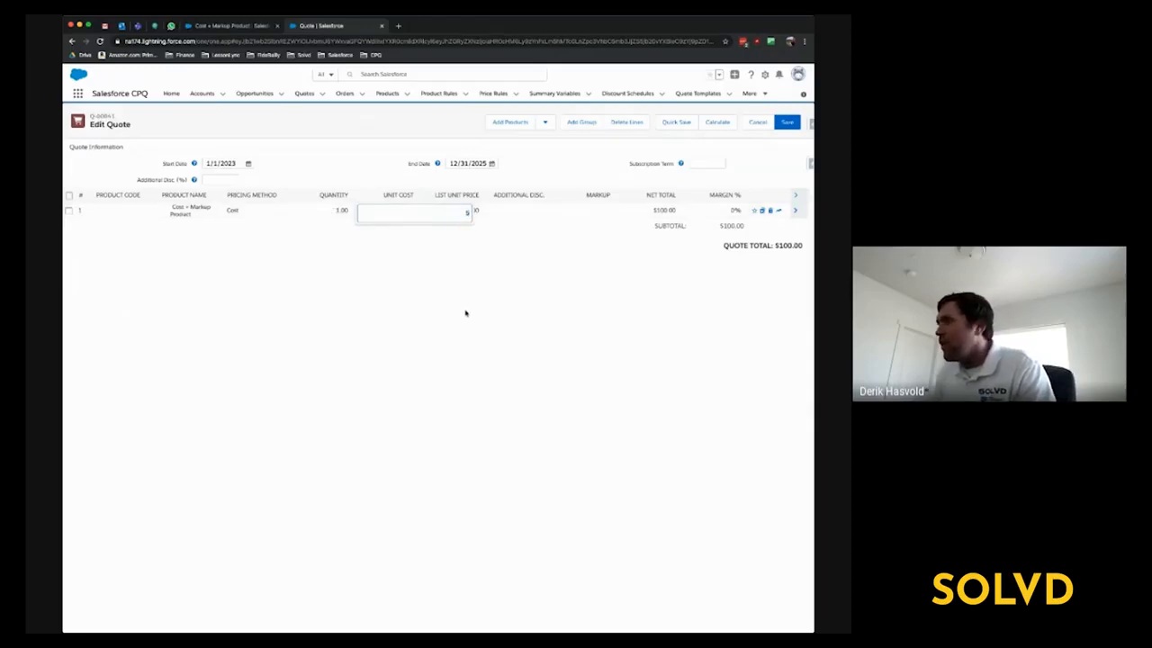
{"action": "left_click", "coordinate": [603, 352]}
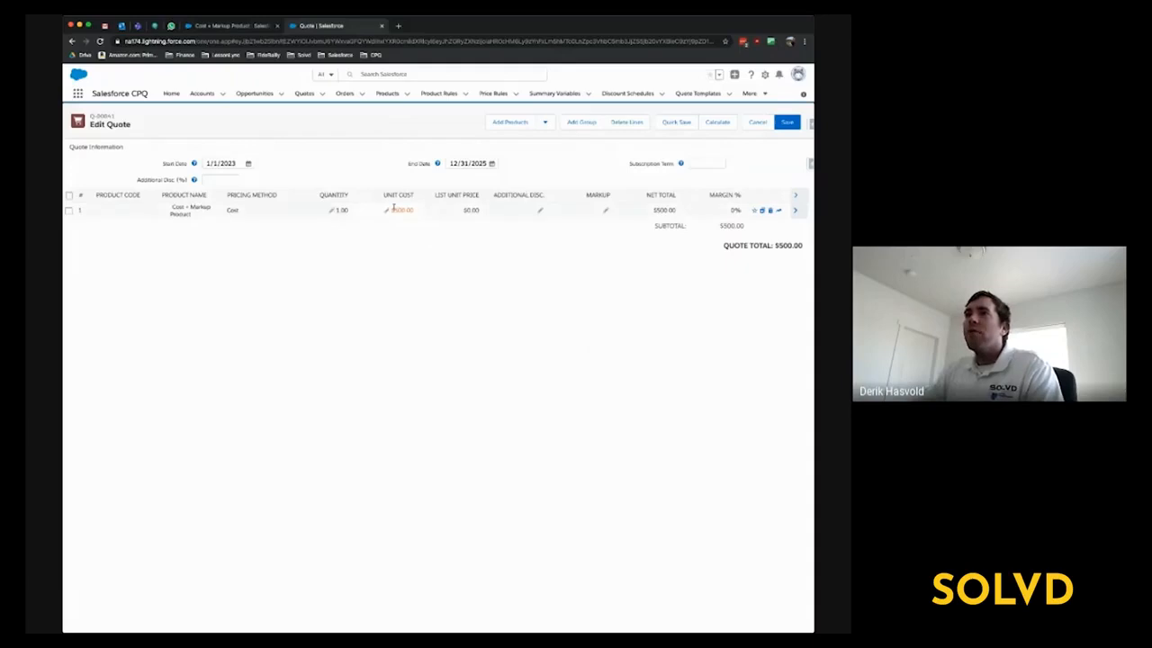
- Compare the quote line's unit cost with the cost record on the Cost + Markup Product
{"action": "left_click", "coordinate": [388, 212]}
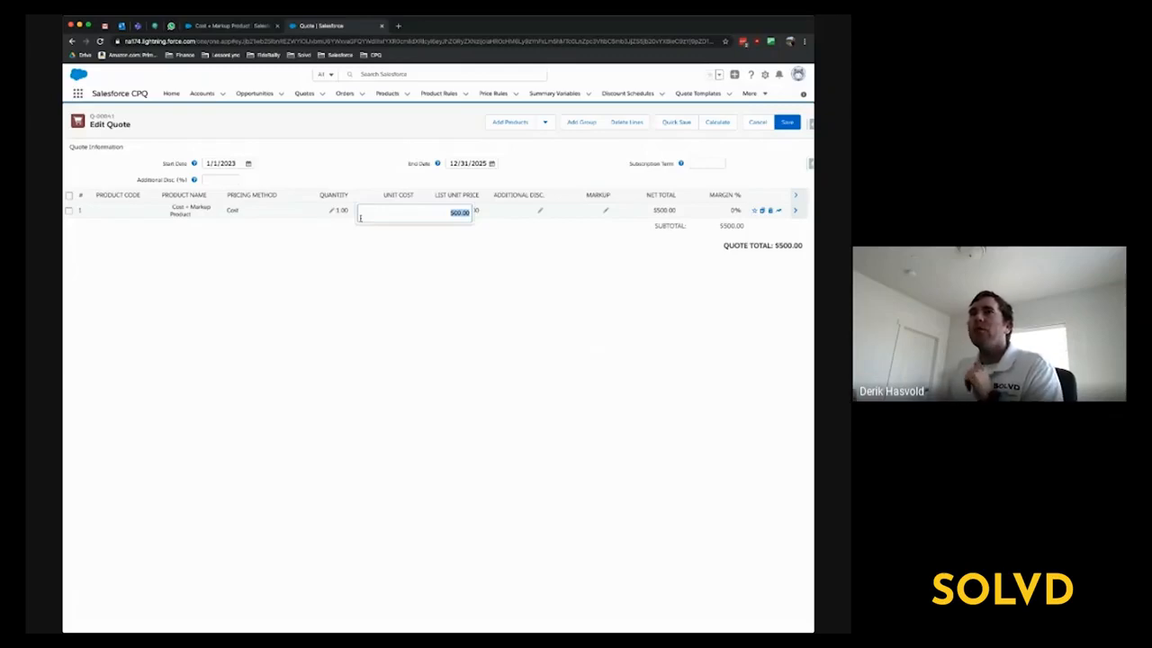
{"action": "left_click", "coordinate": [247, 28]}
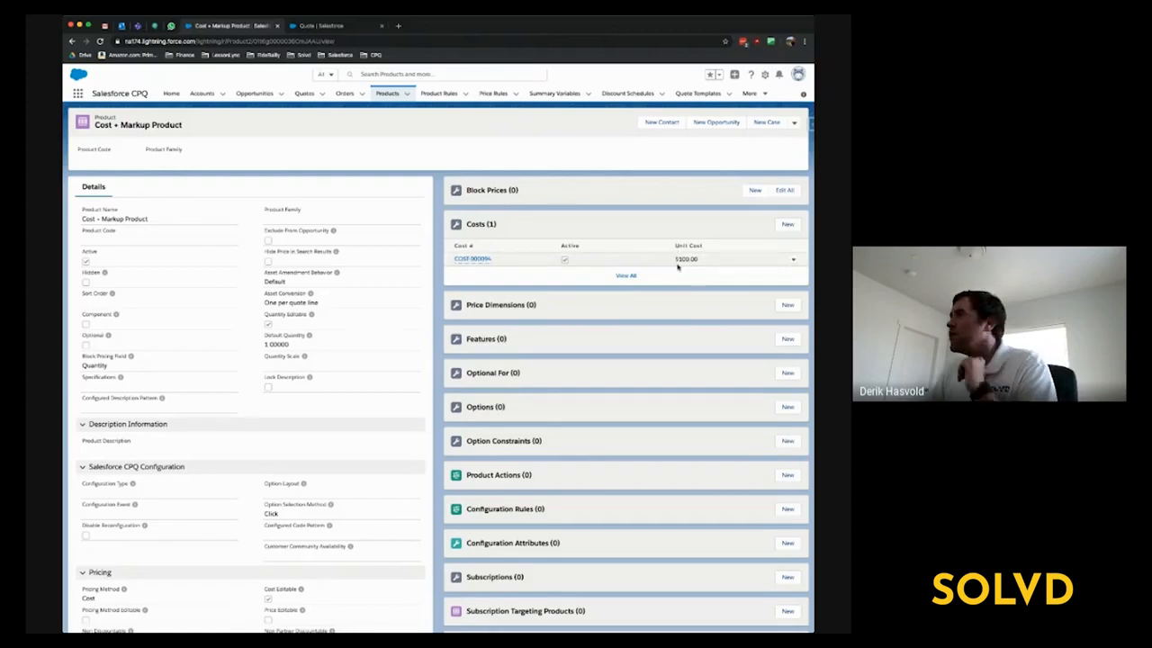
{"action": "left_click", "coordinate": [348, 28]}
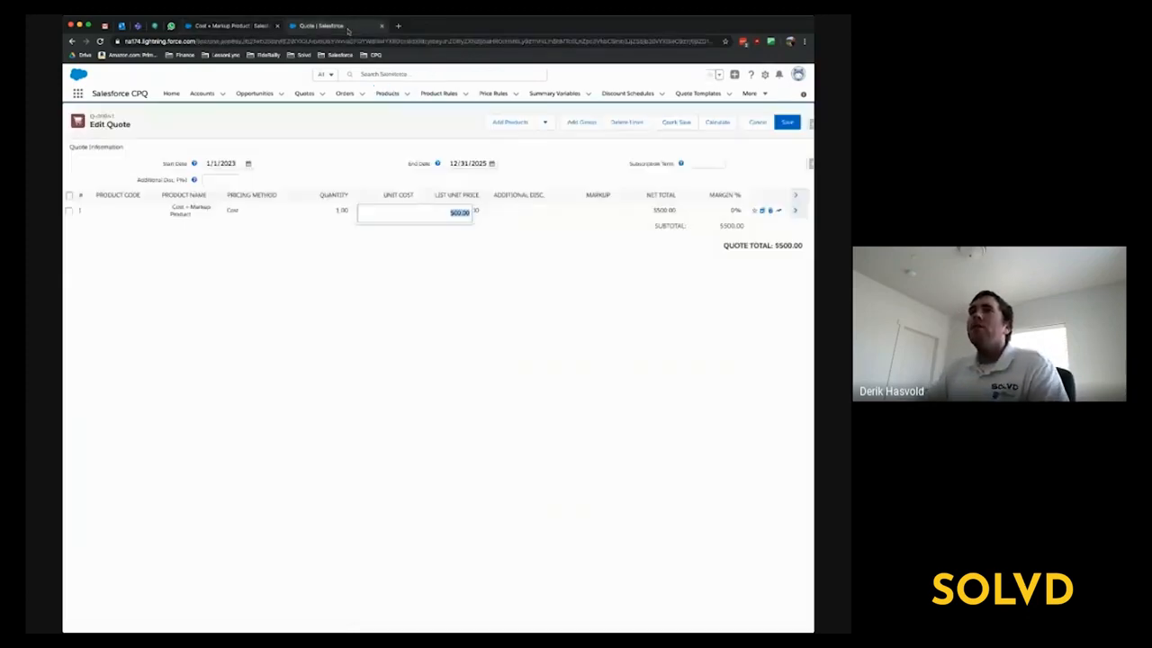
{"action": "left_click", "coordinate": [552, 309]}
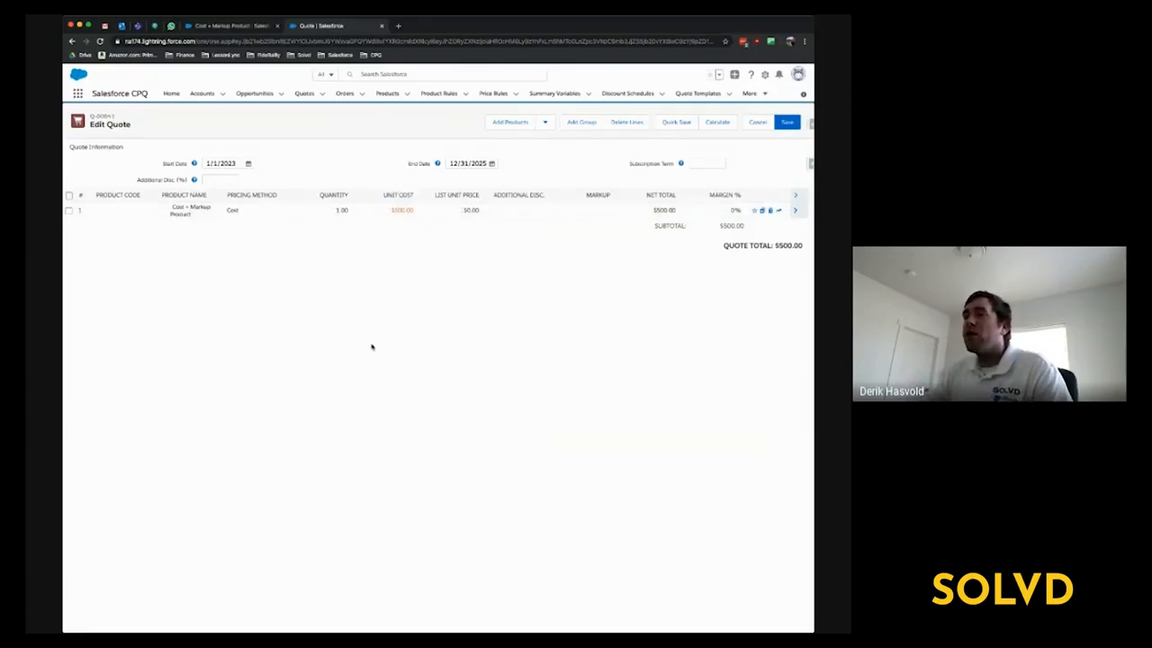
- Set the unit cost of the Cost + Markup Product quote line to $100 and save the quote
{"action": "left_click", "coordinate": [389, 210]}
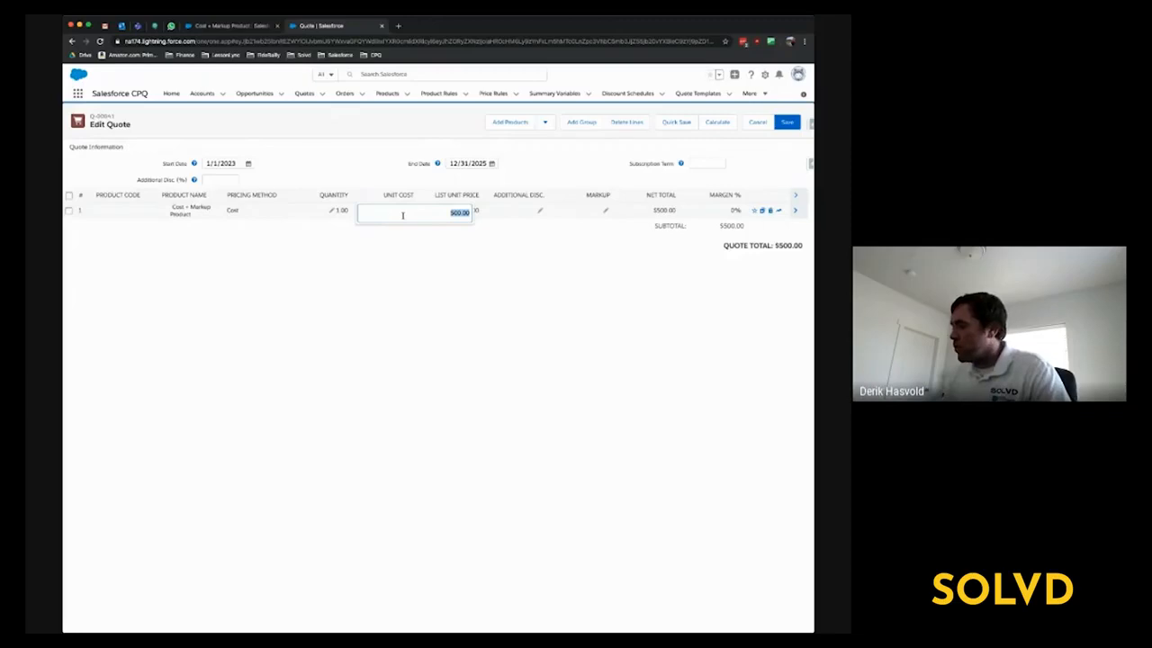
{"action": "type", "text": "4"}
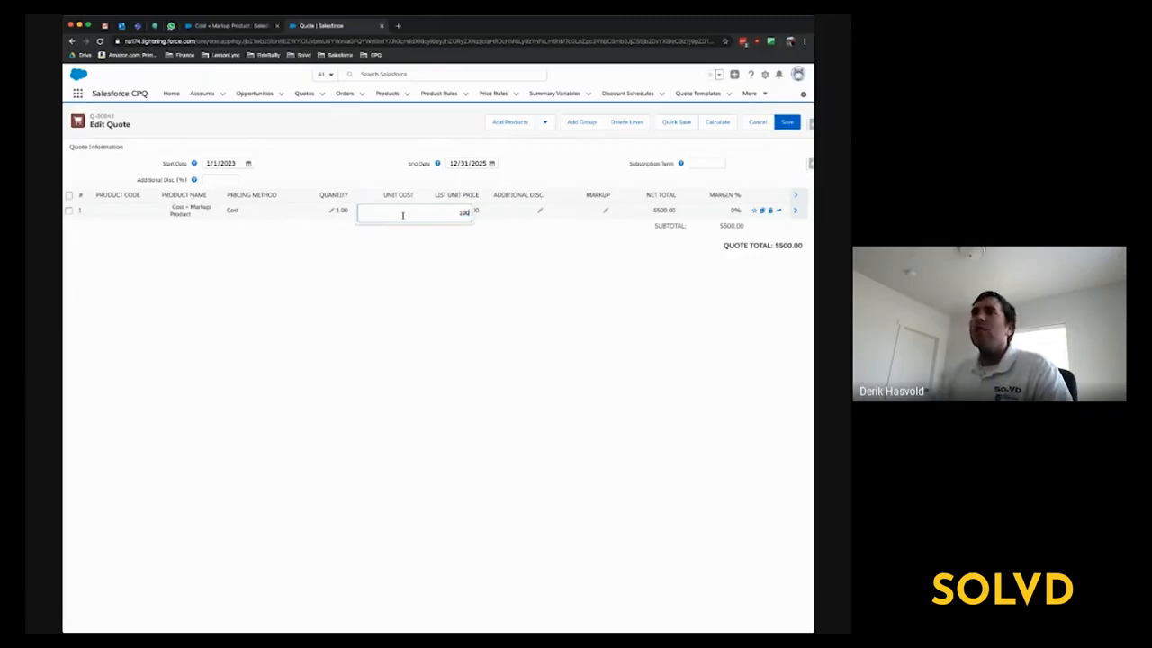
{"action": "left_click", "coordinate": [397, 287]}
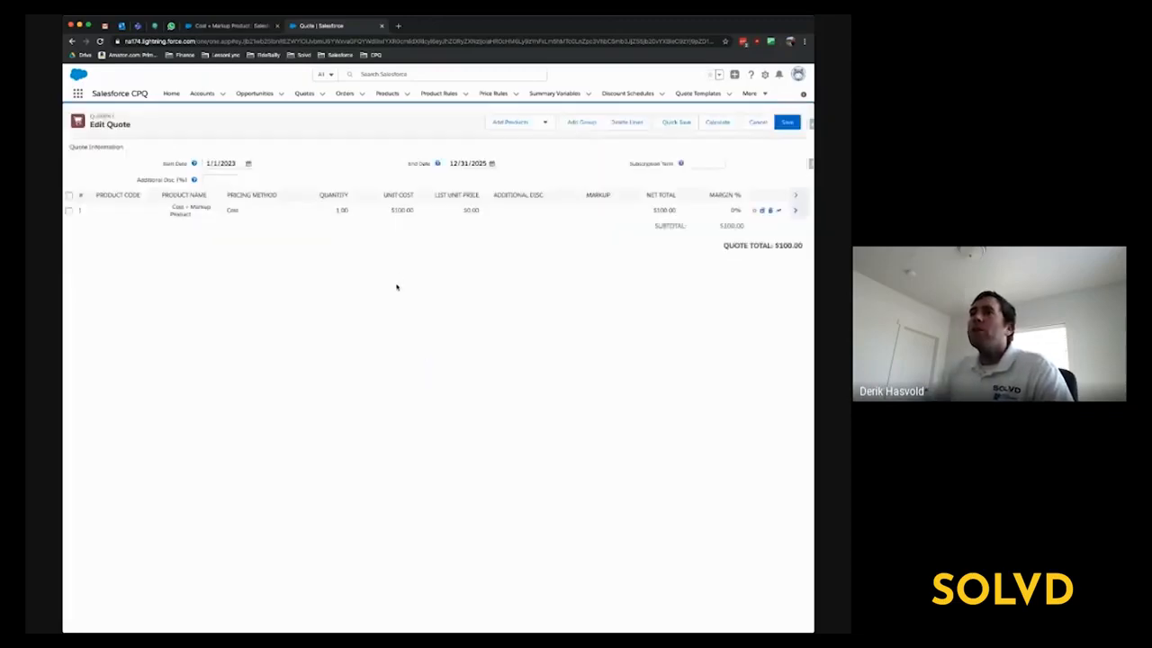
{"action": "left_click", "coordinate": [785, 123]}
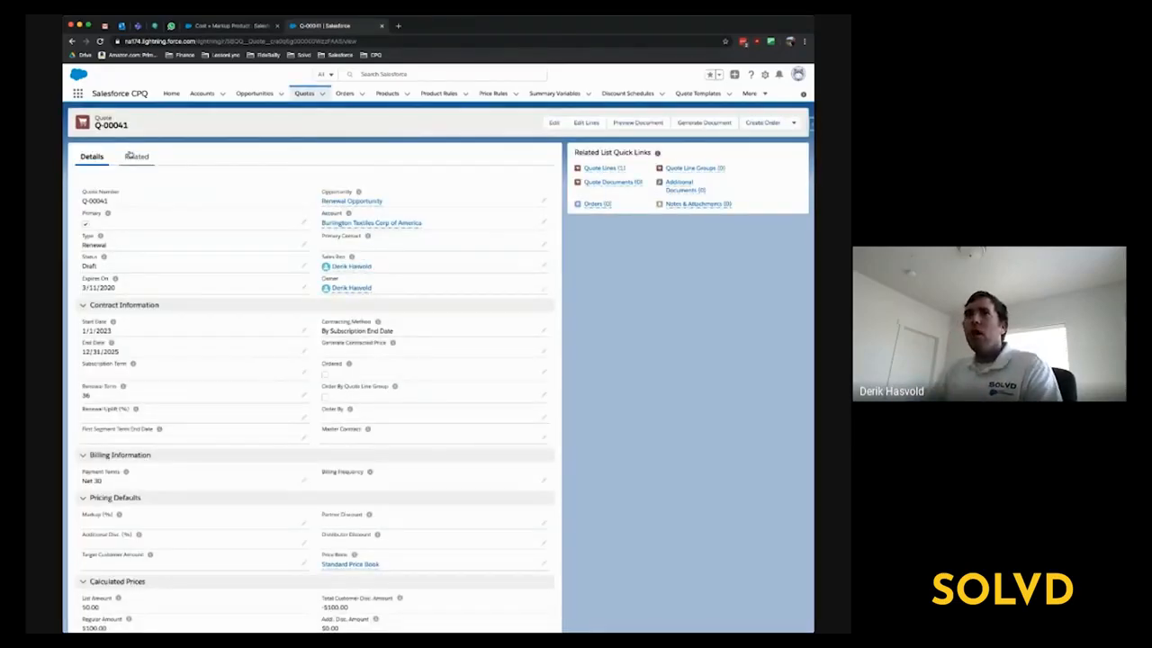
- Open the Cost + Markup Product quote line from the quote's related records and show all its data in Salesforce Inspector
{"action": "left_click", "coordinate": [130, 156]}
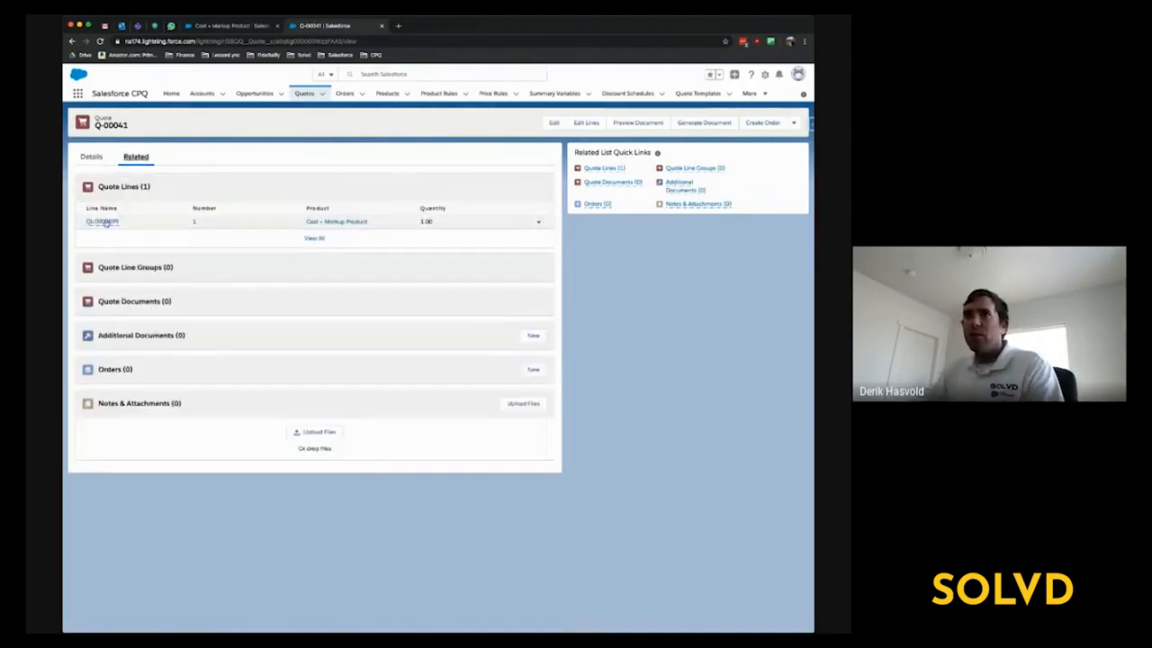
{"action": "left_click", "coordinate": [106, 223]}
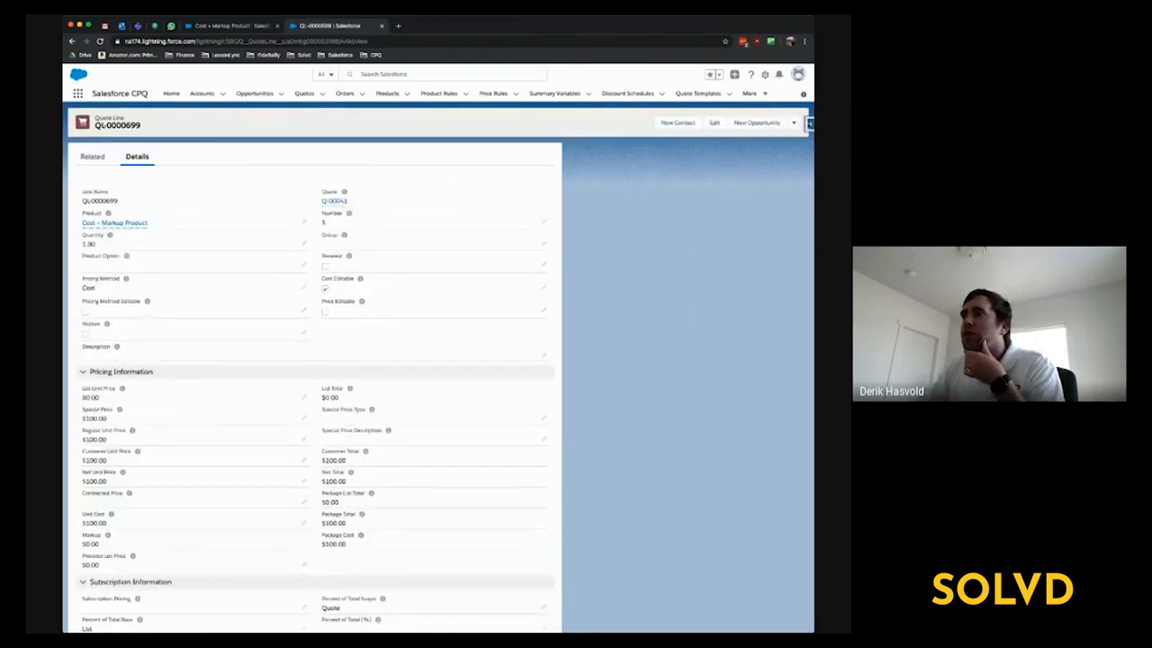
{"action": "left_click", "coordinate": [809, 123]}
{"action": "left_click", "coordinate": [766, 239]}
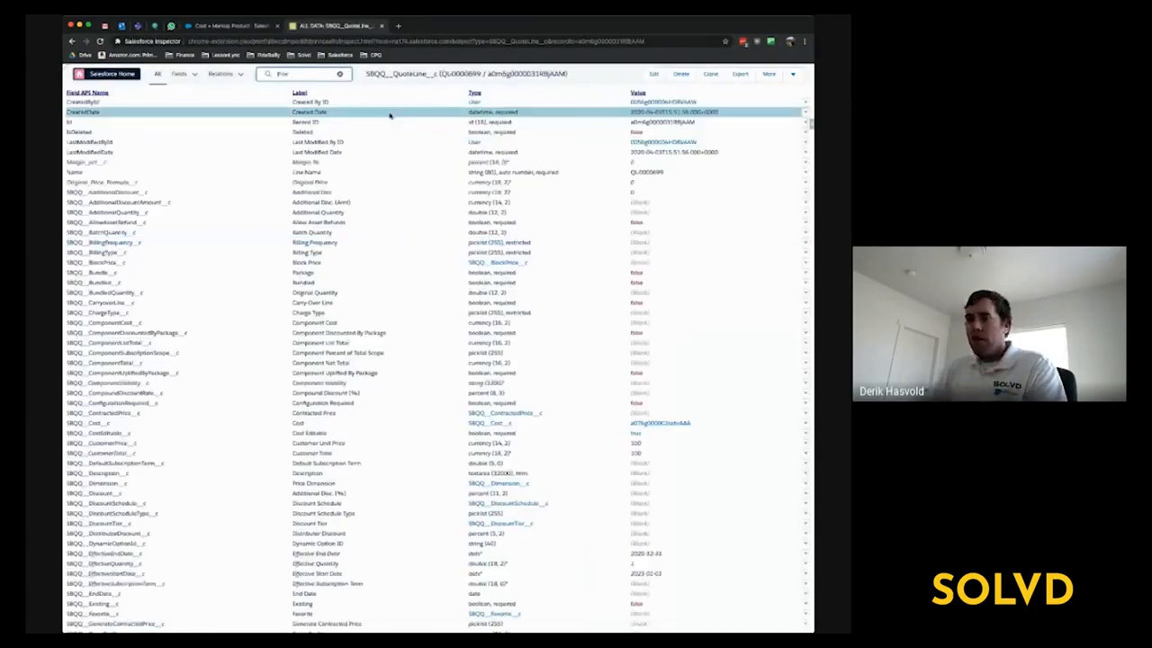
- Filter the quote line's fields by "cost", examine the cost fields such as Package Cost, and clear the filter
{"action": "type", "text": "cost"}
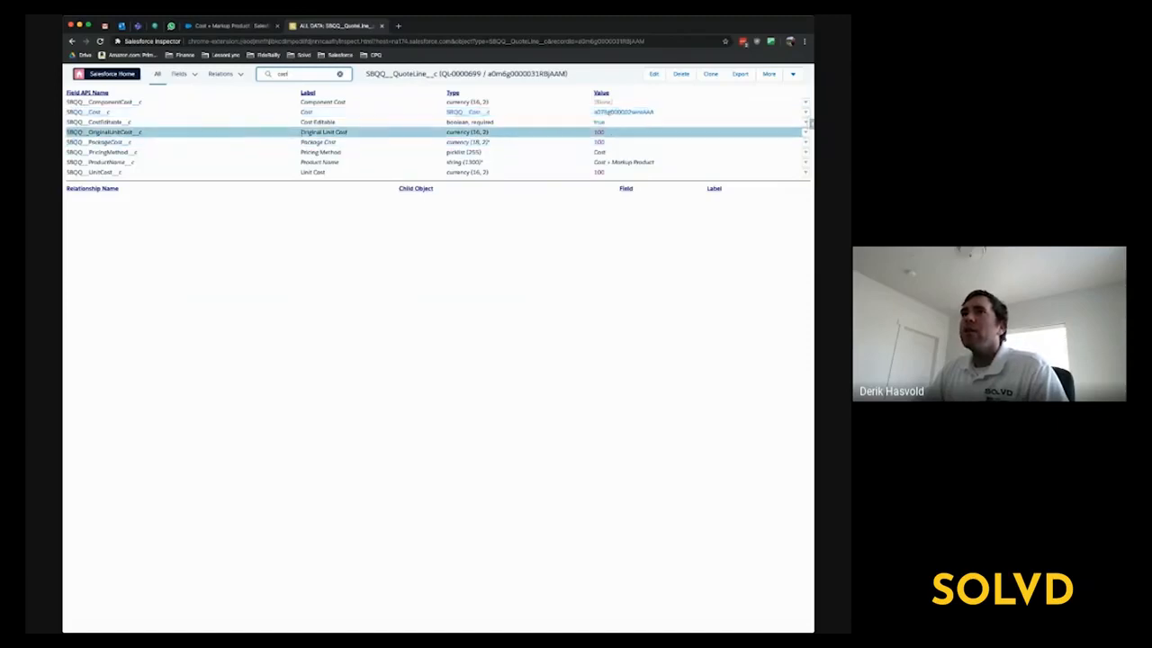
{"action": "left_click_drag", "start_coordinate": [300, 142], "coordinate": [348, 145]}
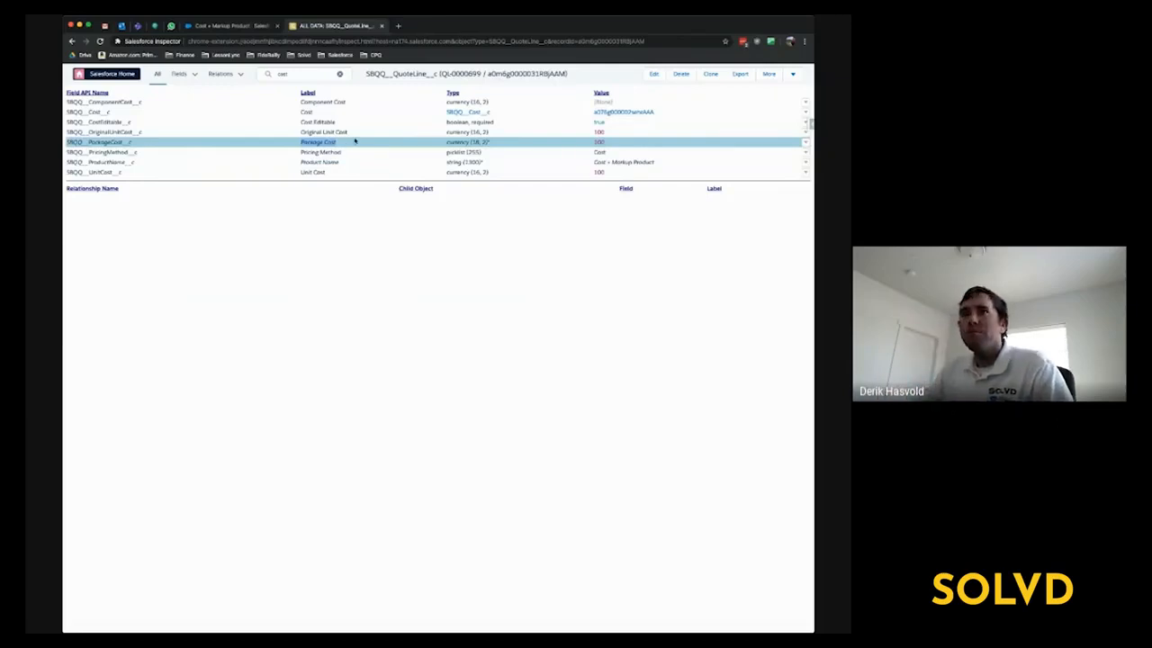
{"action": "left_click", "coordinate": [340, 75]}
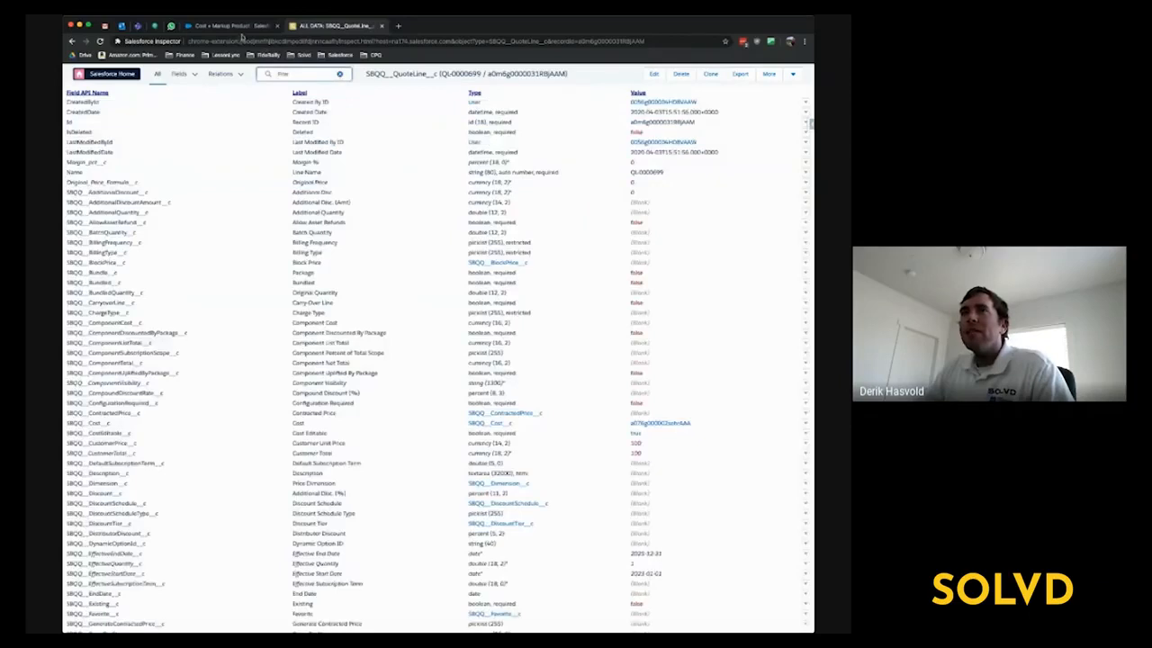
- Switch back to the Cost + Markup Product record and review its cost, pricing settings and price book entry
{"action": "left_click", "coordinate": [232, 25]}
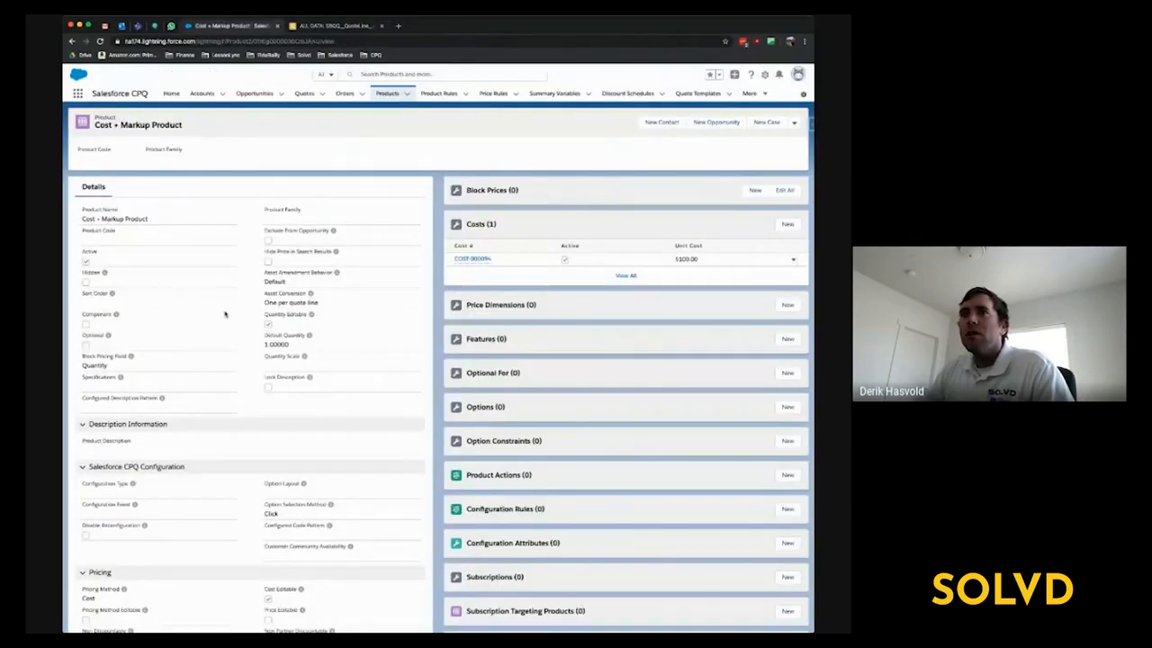
{"action": "scroll", "coordinate": [227, 315], "scroll_direction": "down", "scroll_amount": 1}
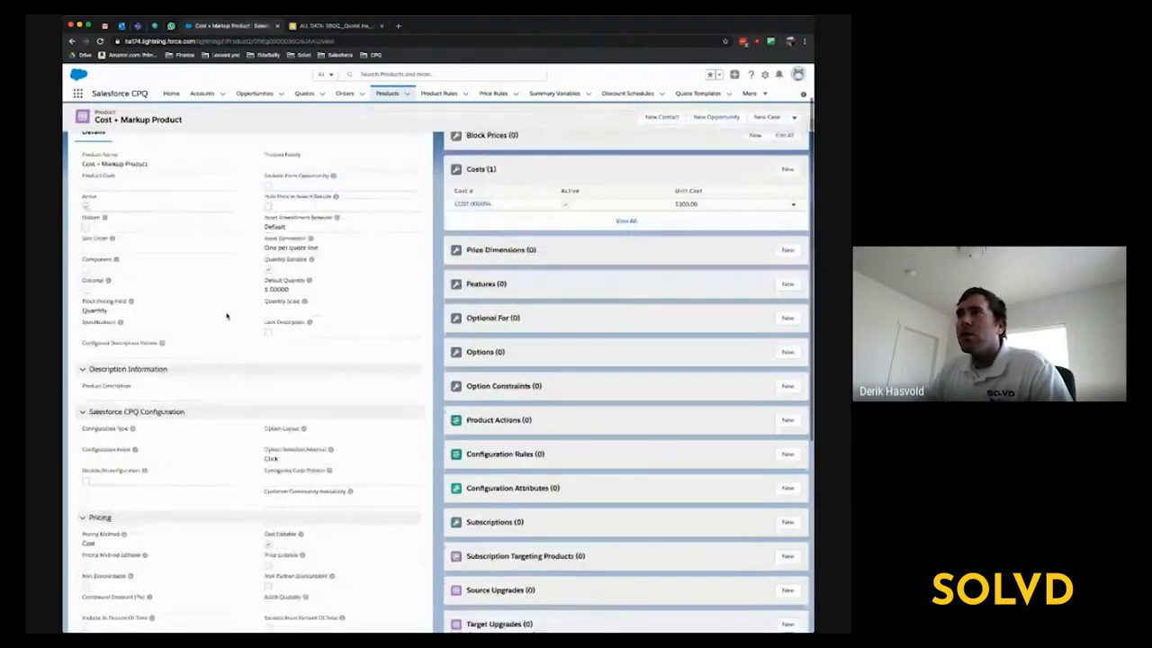
{"action": "scroll", "coordinate": [227, 315], "scroll_direction": "down", "scroll_amount": 5}
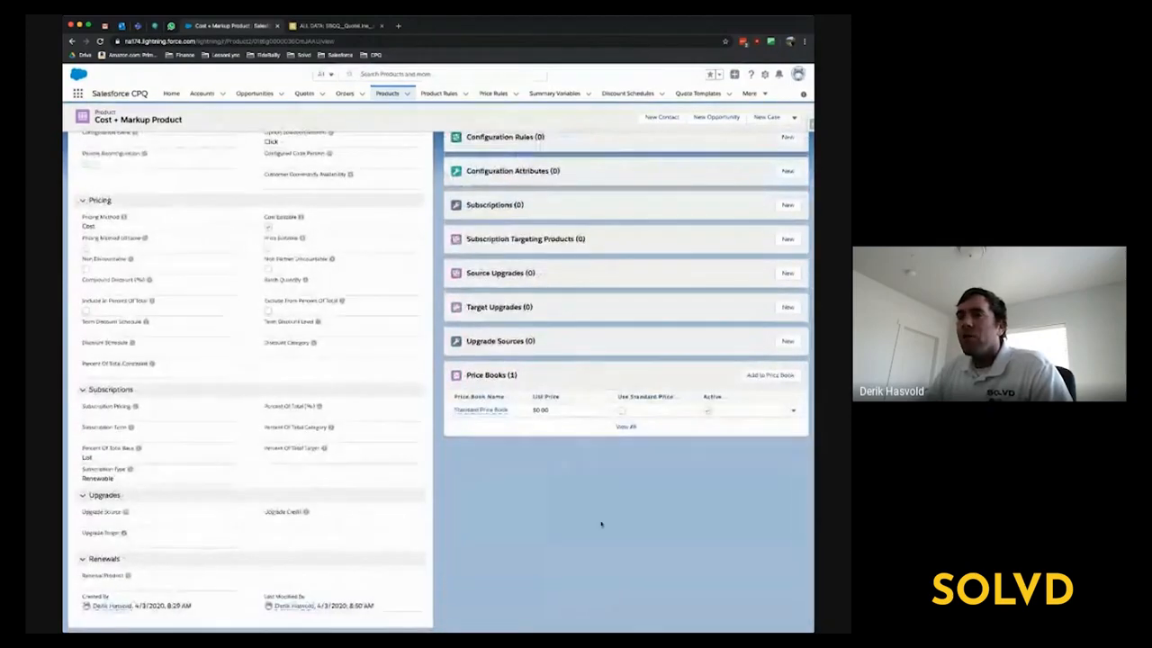
{"action": "scroll", "coordinate": [511, 484], "scroll_direction": "up", "scroll_amount": 6}
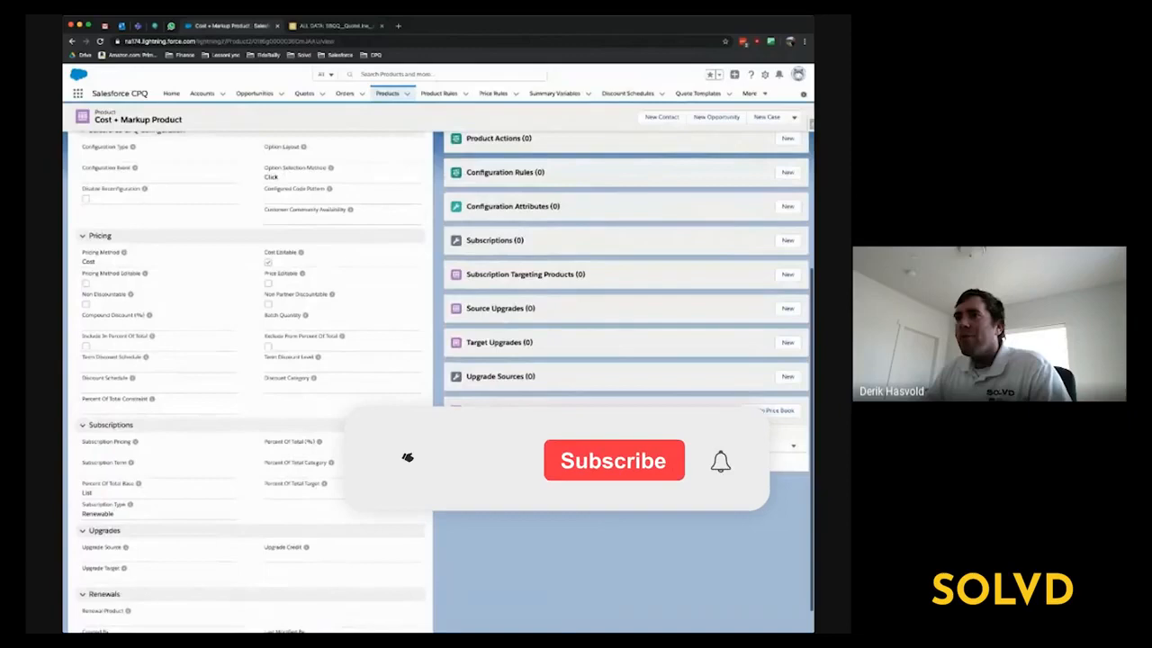